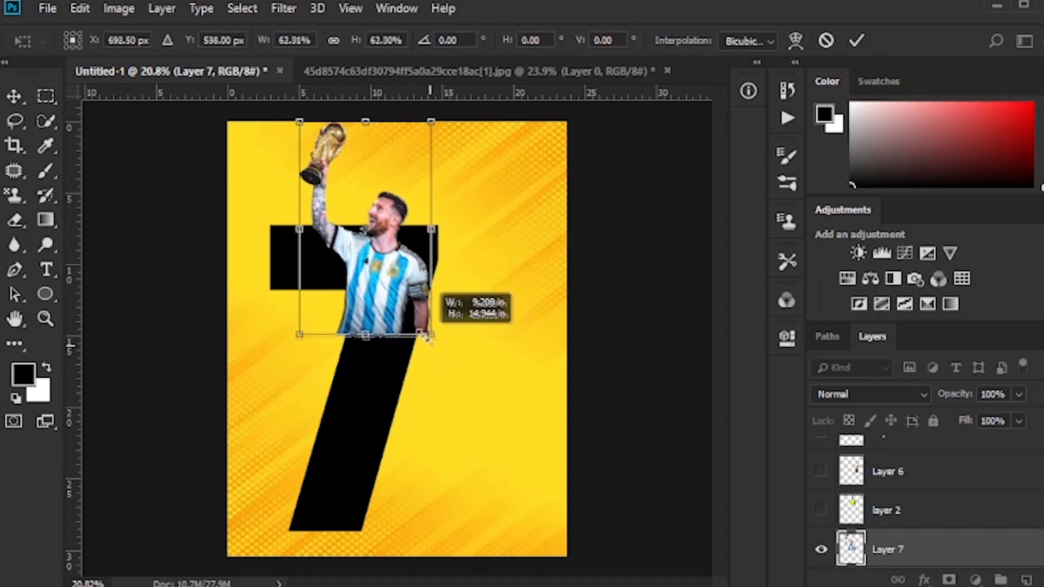
Scale the trophy-holding player on Layer 7 to about 55% over the right end of the 7's crossbar.
drag(390, 289, 402, 290)
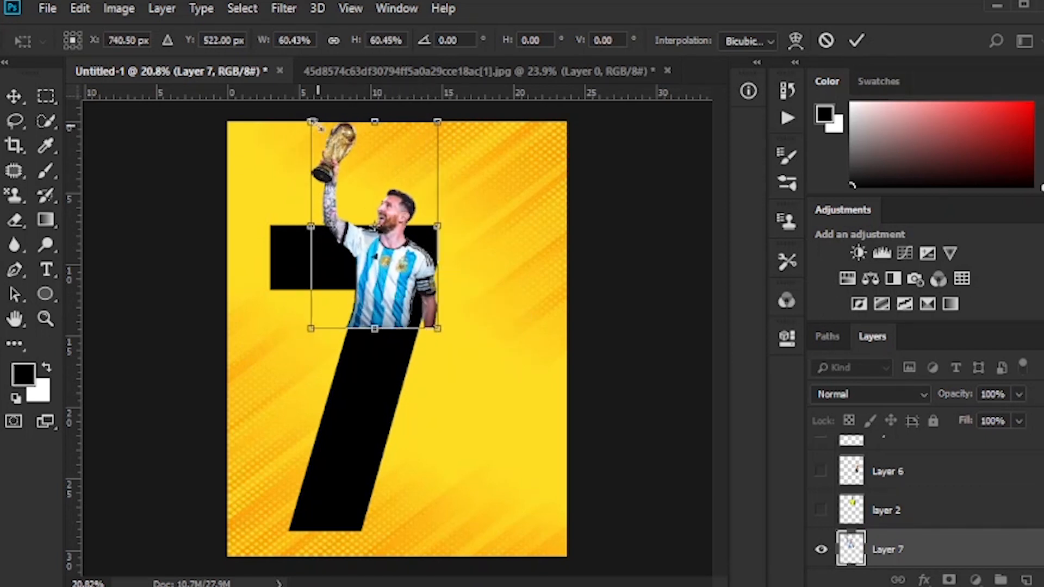
drag(310, 122, 322, 140)
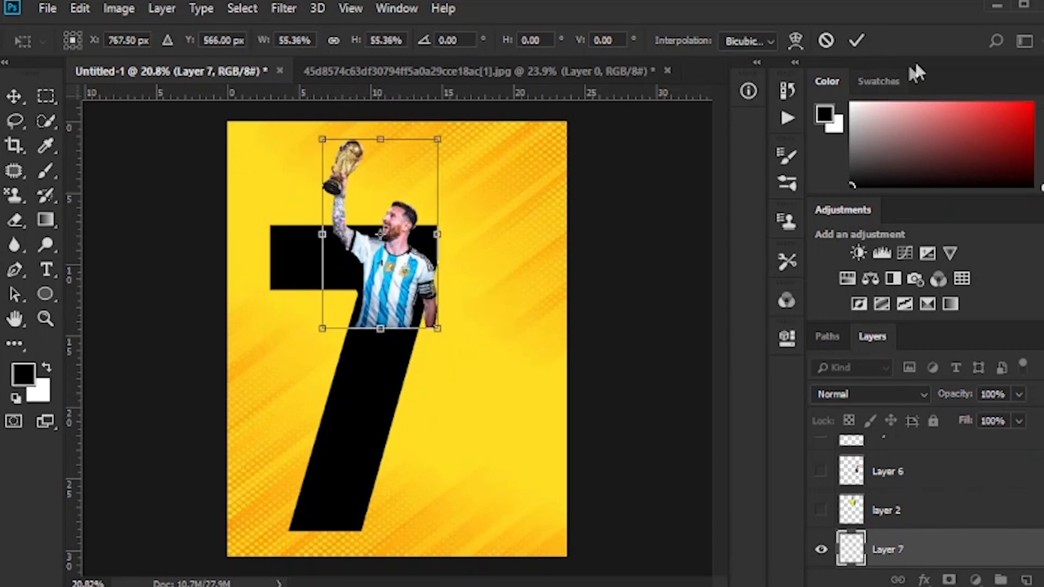
click(856, 40)
Nudge the trophy-holding player upward and slightly right so his shoulder meets the right edge of the 7.
key(shift+Up)
key(shift+Up)
key(shift+Up)
key(shift+Up)
key(shift+Up)
key(shift+Up)
key(shift+Up)
key(shift+Up)
key(shift+Up)
key(shift+Up)
key(shift+Up)
key(shift+Up)
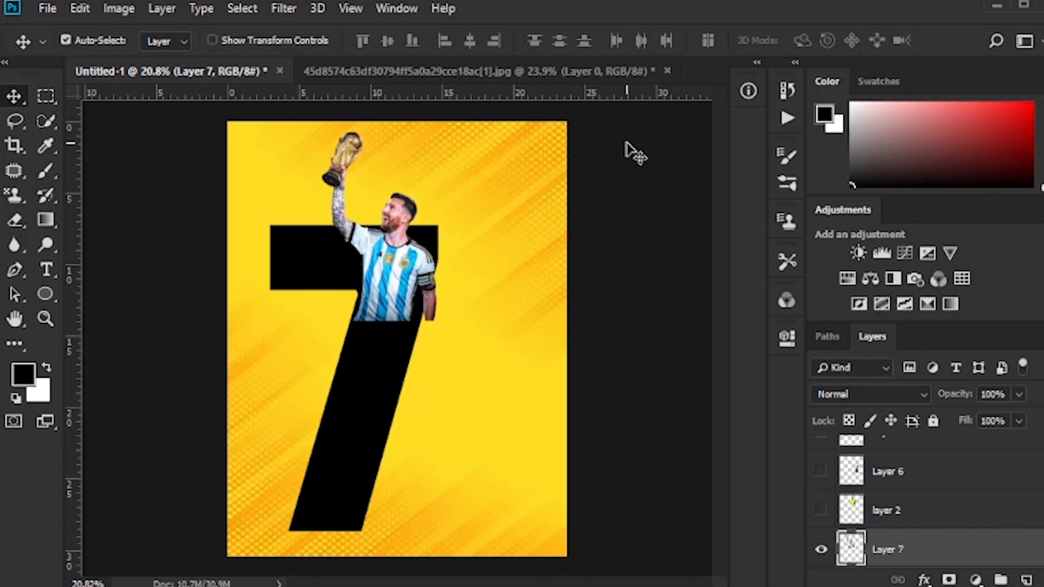
key(shift+Up)
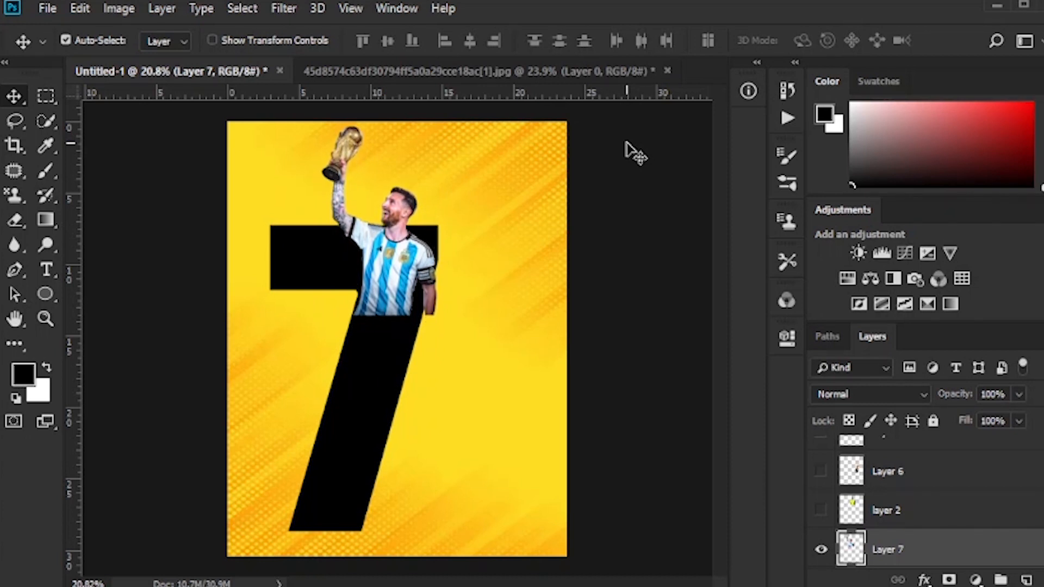
key(shift+Right)
key(shift+Right)
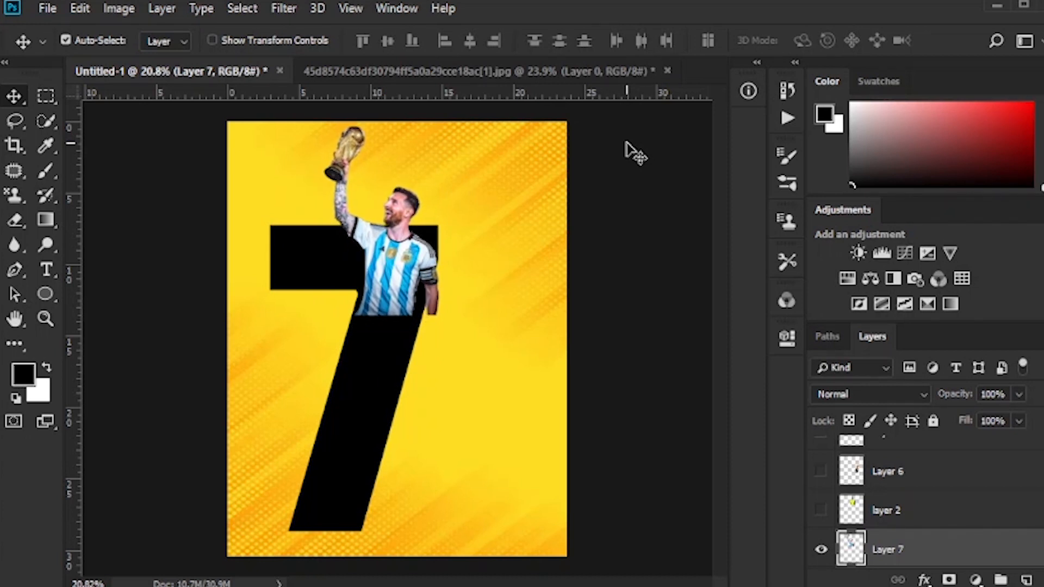
key(shift+Right)
key(shift+Right)
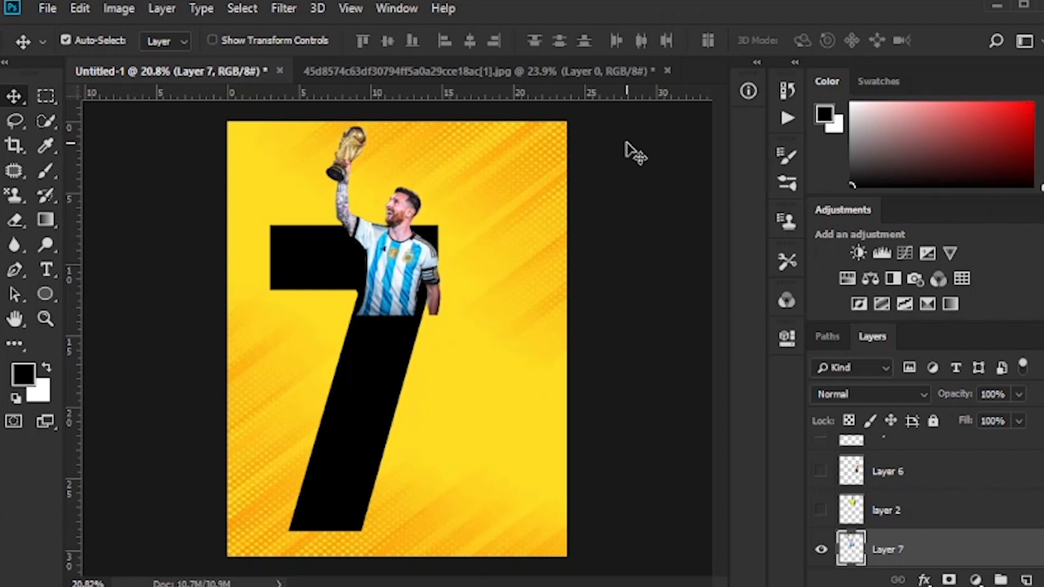
Show the yellow-shirted player on layer 2 and enlarge the trophy-holding player slightly toward the lower left.
click(820, 509)
click(886, 510)
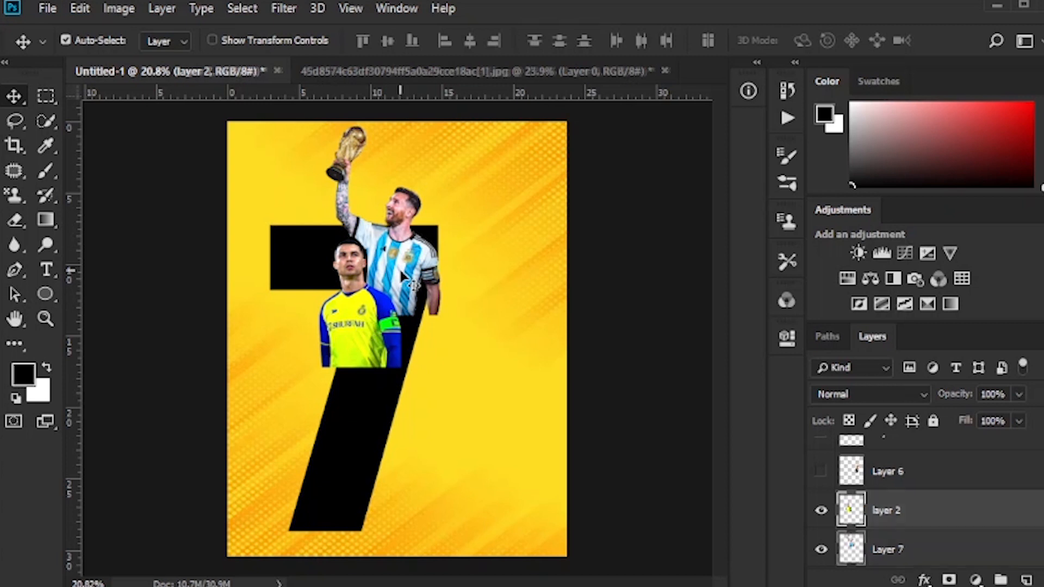
click(401, 271)
key(ctrl+t)
drag(326, 315, 315, 332)
key(Return)
Show Layer 6 and place its black-shirted player on the 7's stem, below and right of the yellow-shirted player.
click(924, 474)
click(820, 471)
drag(486, 318, 393, 375)
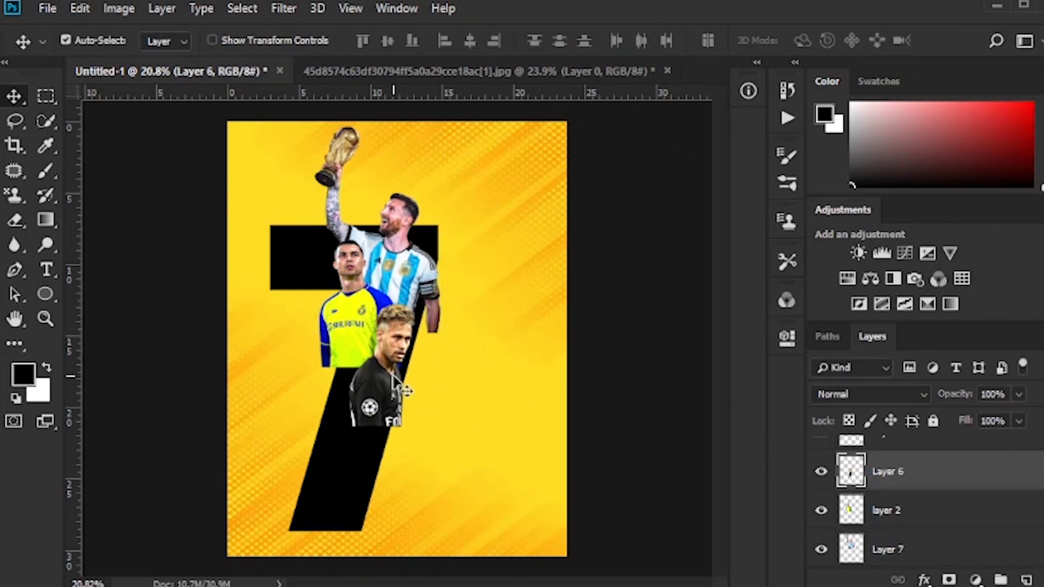
Show Layer 5 and place its white-shirted bald player over the left side of the 7's stem, beside the black-shirted player.
scroll(897, 511, up, 2)
click(819, 510)
click(886, 510)
drag(305, 283, 329, 404)
Show Layer 4 and place its navy-shirted player over the lower stem, in front of the two players above.
click(820, 472)
click(886, 471)
drag(459, 473, 387, 372)
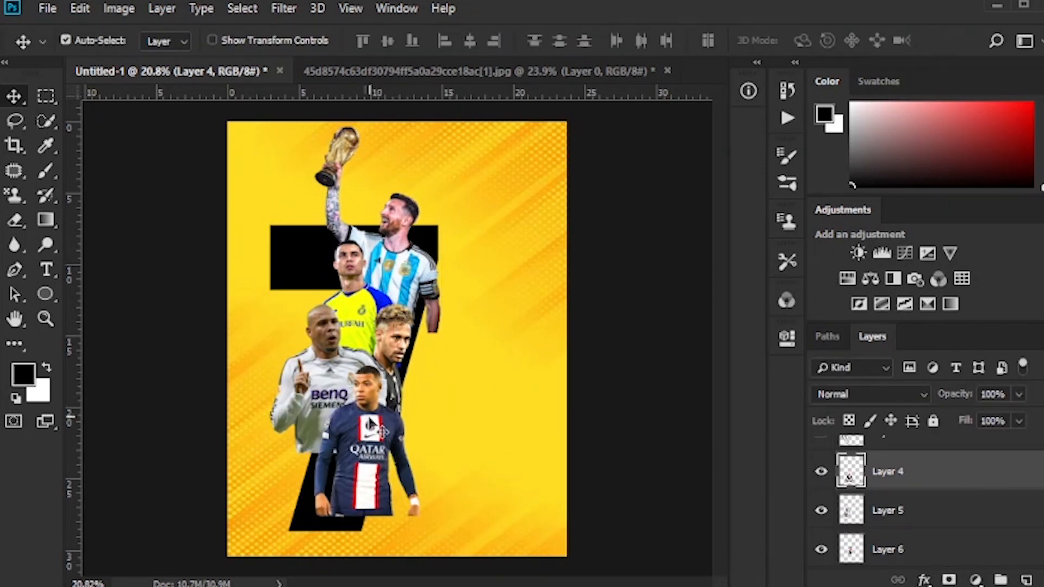
Show Layer 3 and place its white-shirted player at the foot of the 7, overlapping the navy-shirted player.
scroll(897, 489, up, 1)
click(821, 456)
click(886, 457)
drag(343, 497, 327, 467)
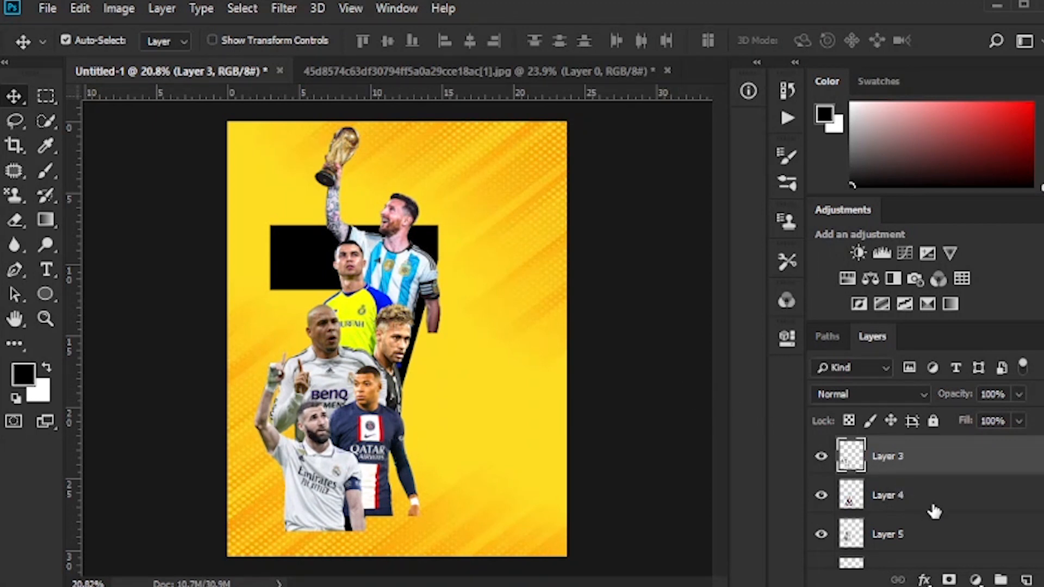
Select all the player layers from Layer 3 through Layer 7 and convert them to one smart object.
scroll(932, 496, down, 4)
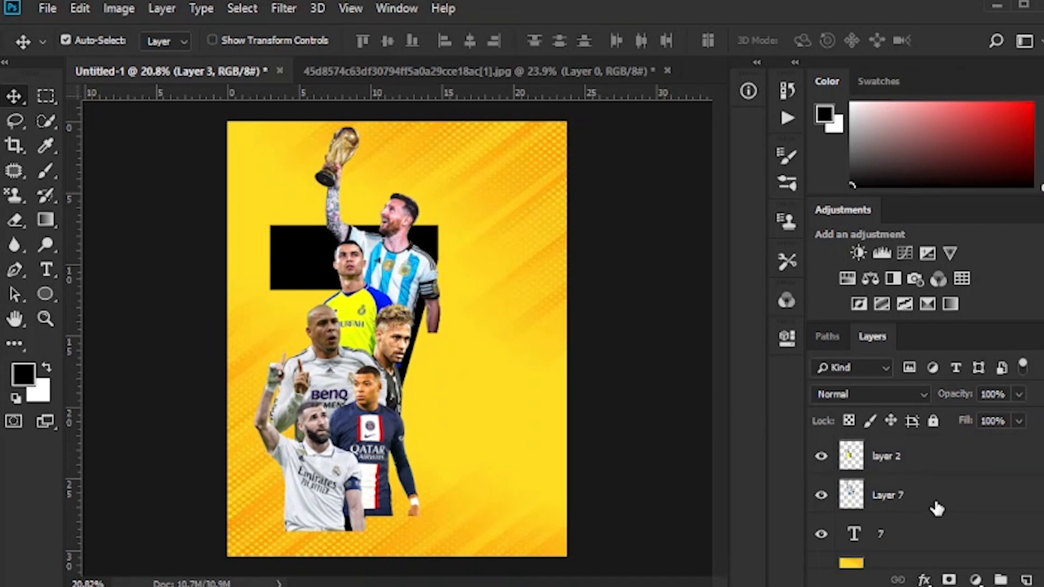
shift+click(936, 505)
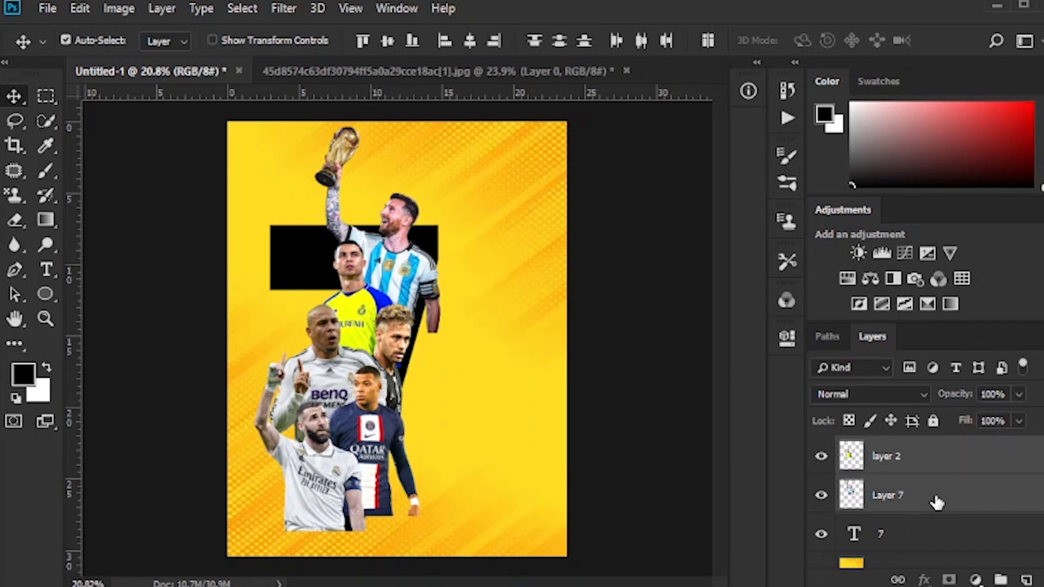
right_click(934, 457)
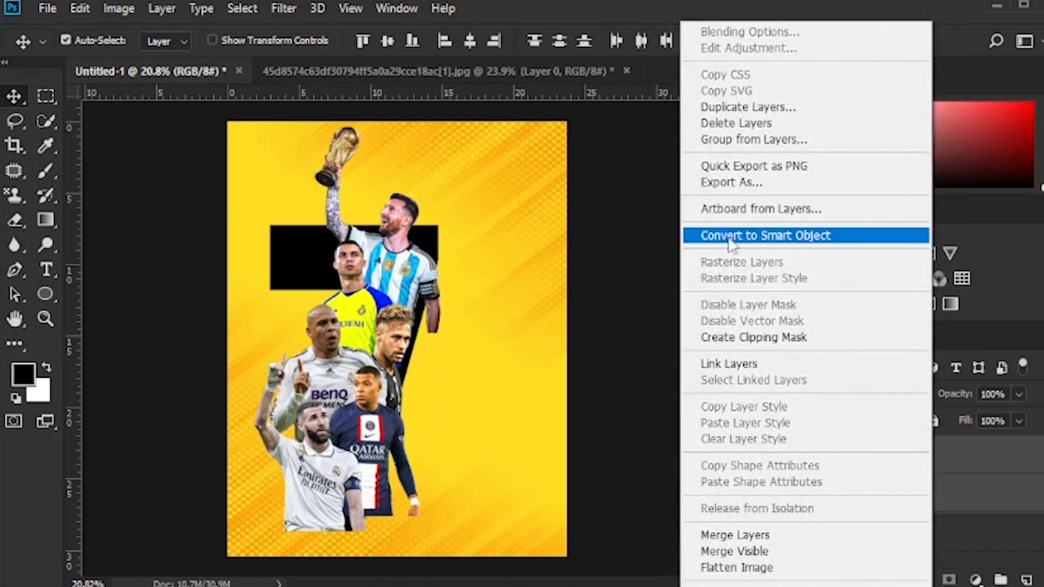
click(842, 245)
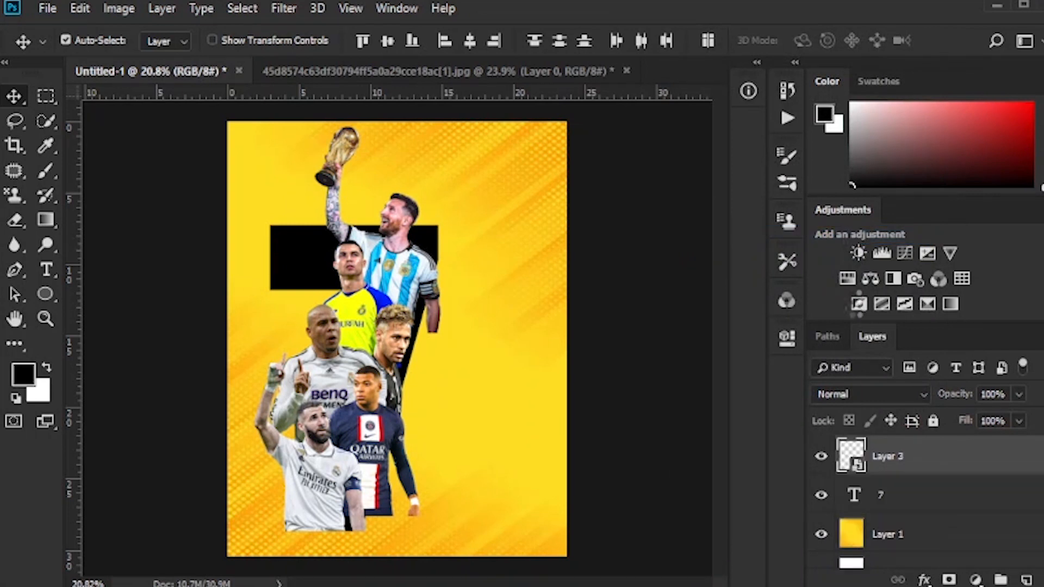
Add a layer mask to the combined players layer and lower its opacity to 69%.
click(949, 580)
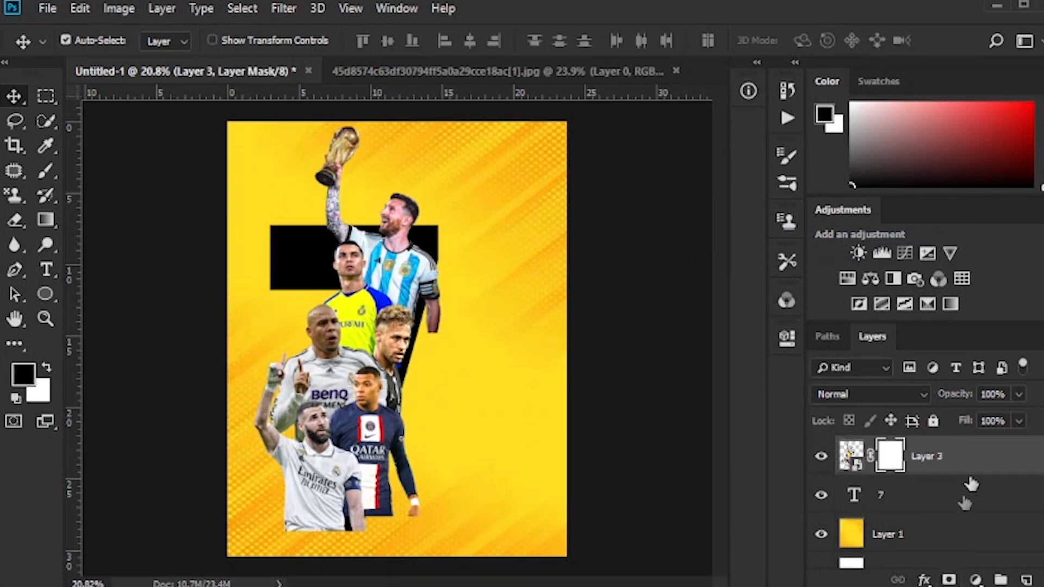
drag(970, 395, 943, 395)
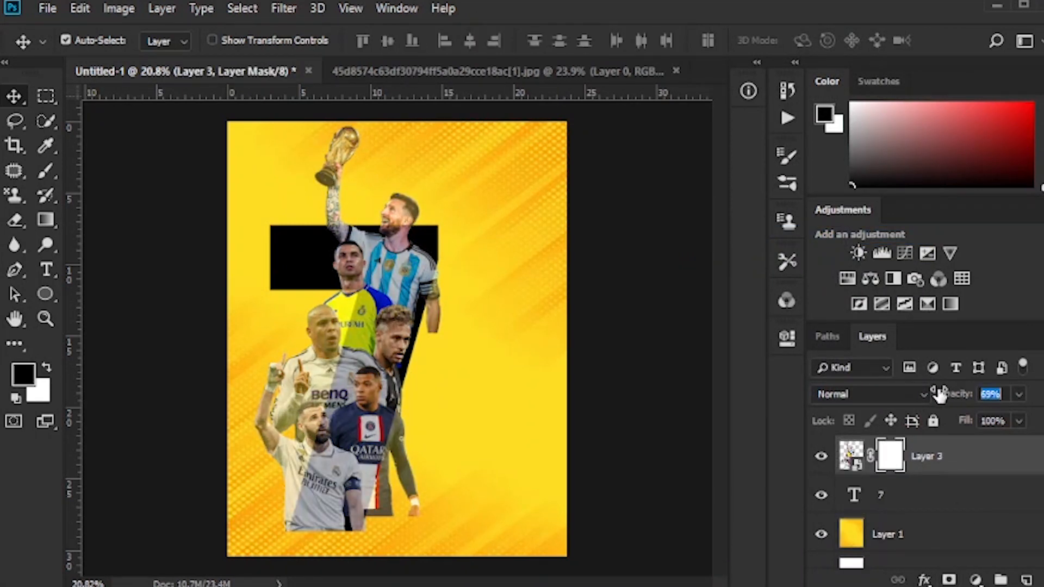
Paint black on the mask with a 70 px hard brush to hide the player parts extending past the 7's right edge.
click(42, 172)
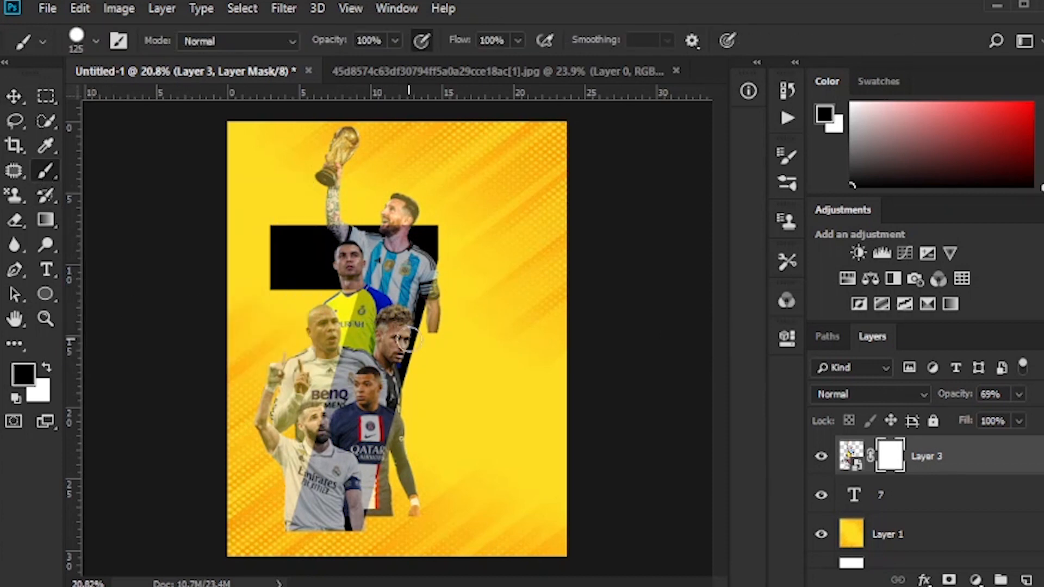
scroll(418, 474, up, 2)
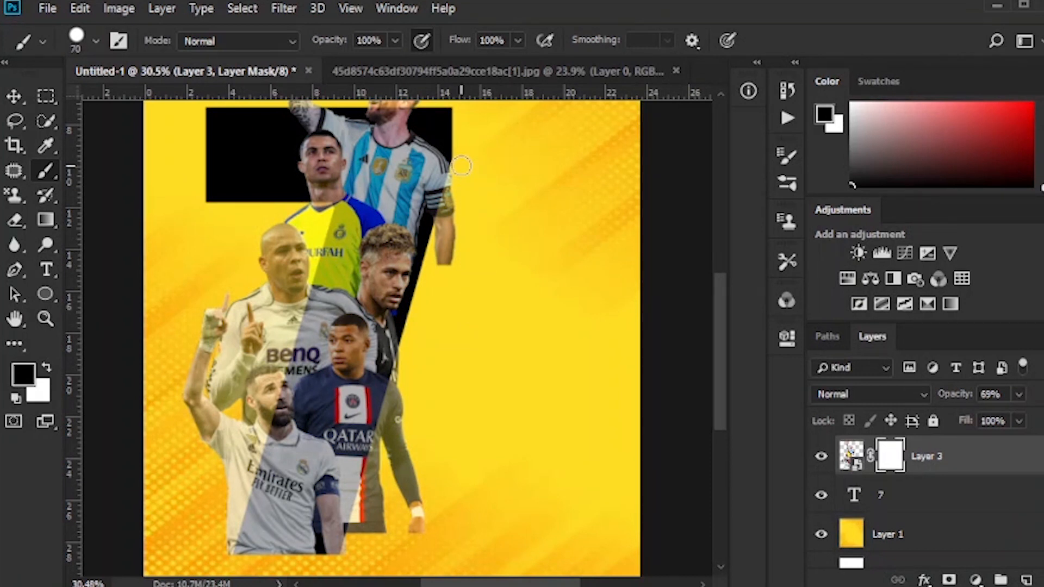
shift+click(348, 556)
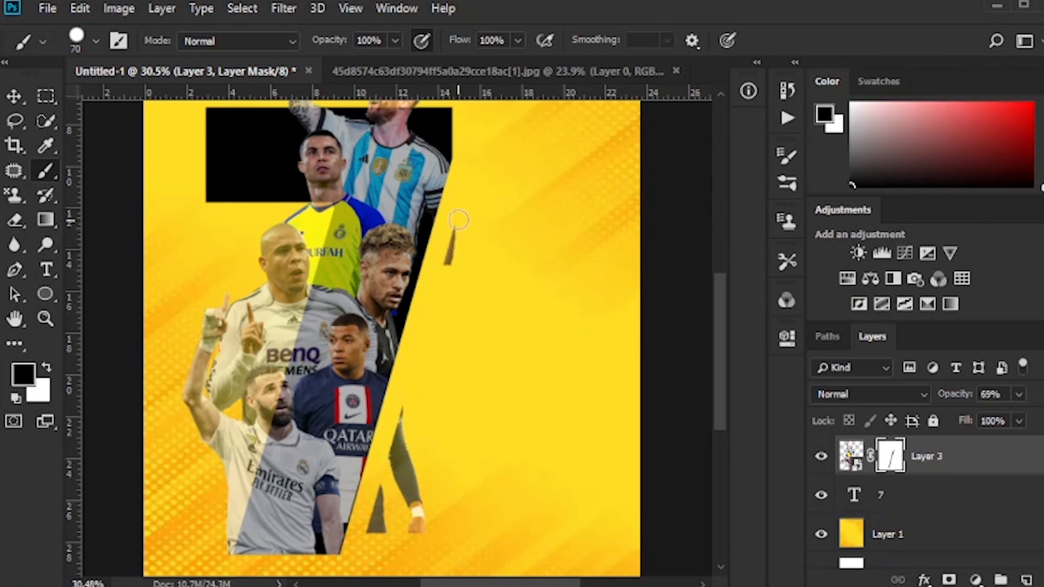
drag(459, 220, 445, 279)
mouse_move(410, 403)
mouse_down()
mouse_move(382, 488)
mouse_move(379, 545)
mouse_up()
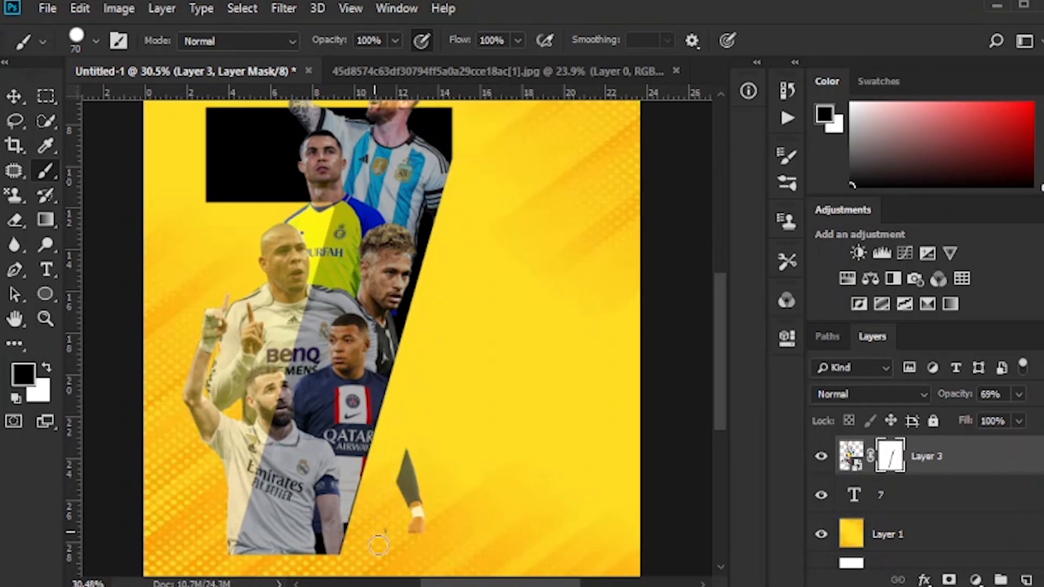
mouse_move(439, 532)
mouse_down()
mouse_move(412, 486)
mouse_move(399, 502)
mouse_up()
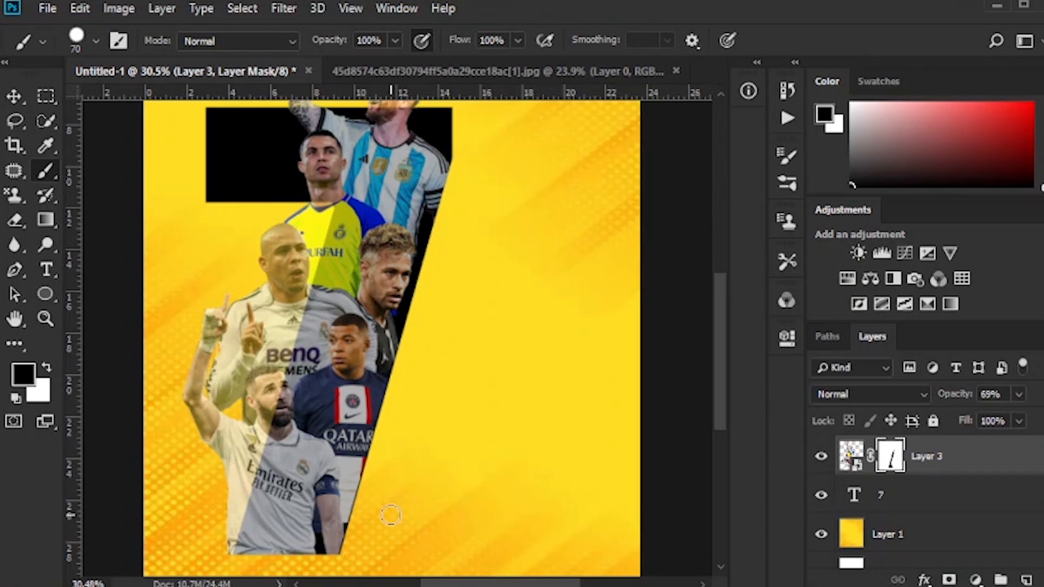
Restore the combined players layer to 100% opacity.
scroll(397, 505, down, 3)
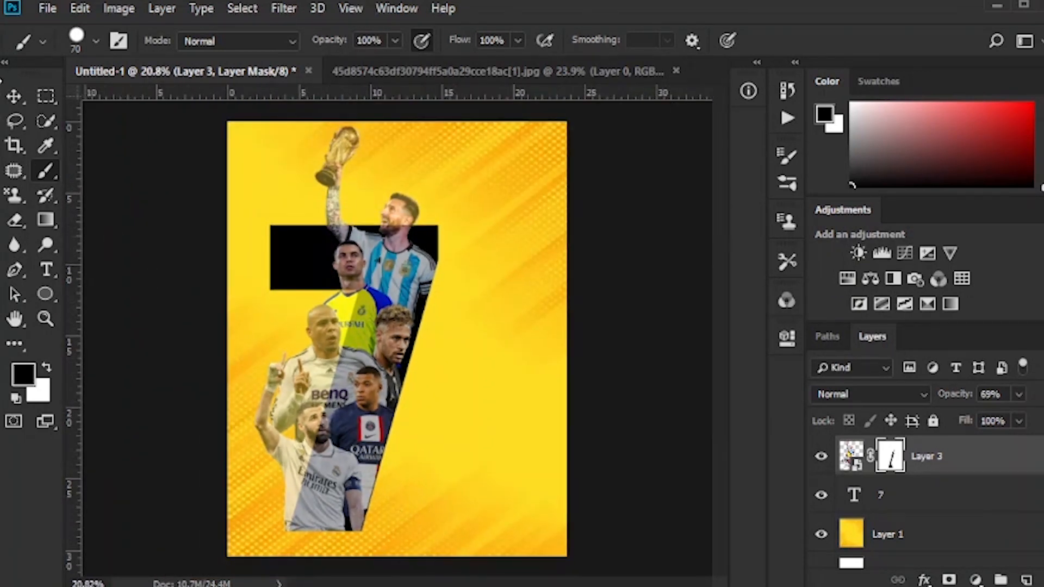
click(24, 94)
drag(943, 399, 1009, 396)
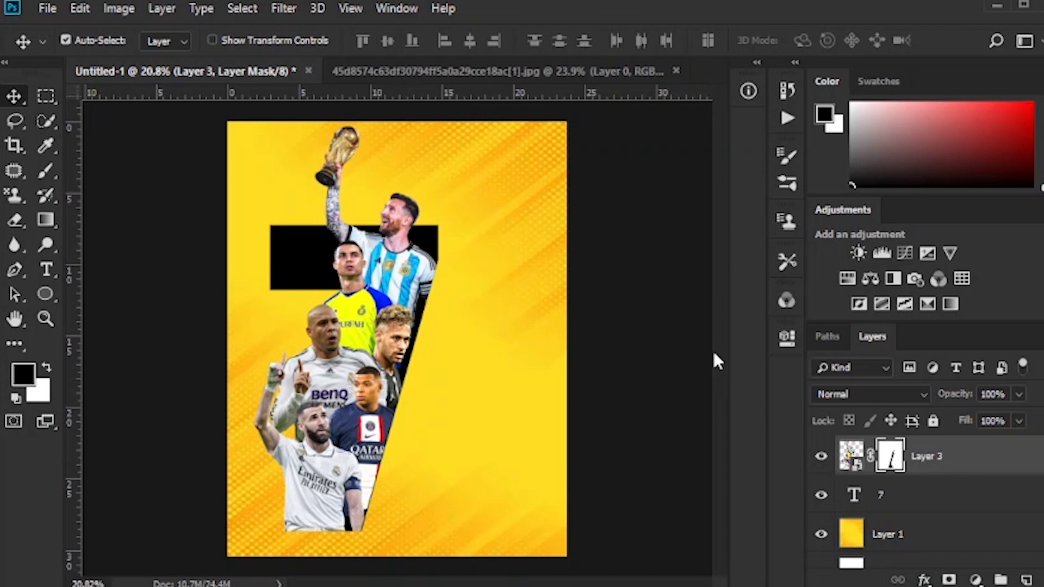
Add a Black & White adjustment layer clipped to the combined players layer.
click(977, 575)
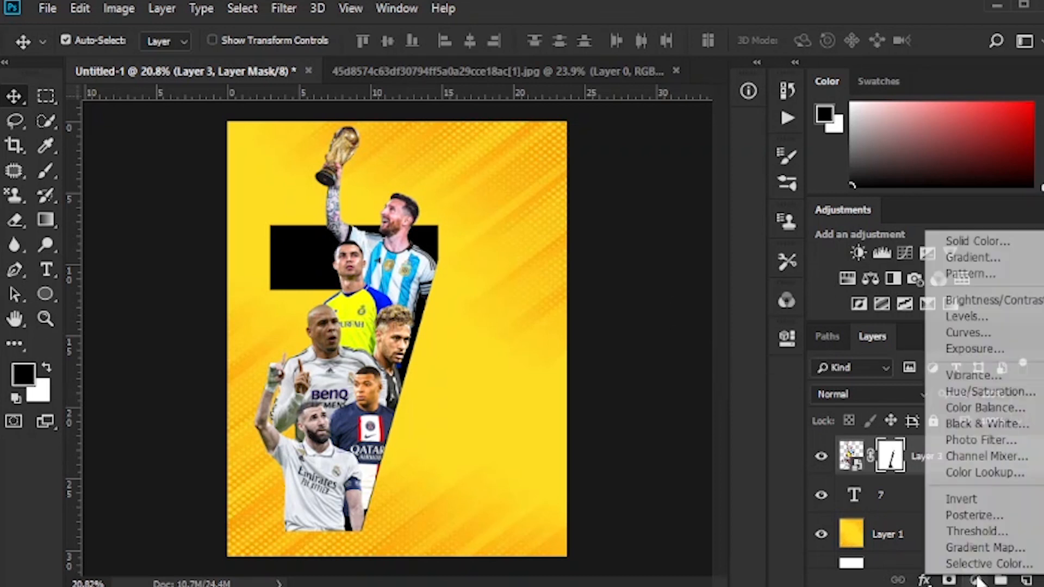
click(990, 427)
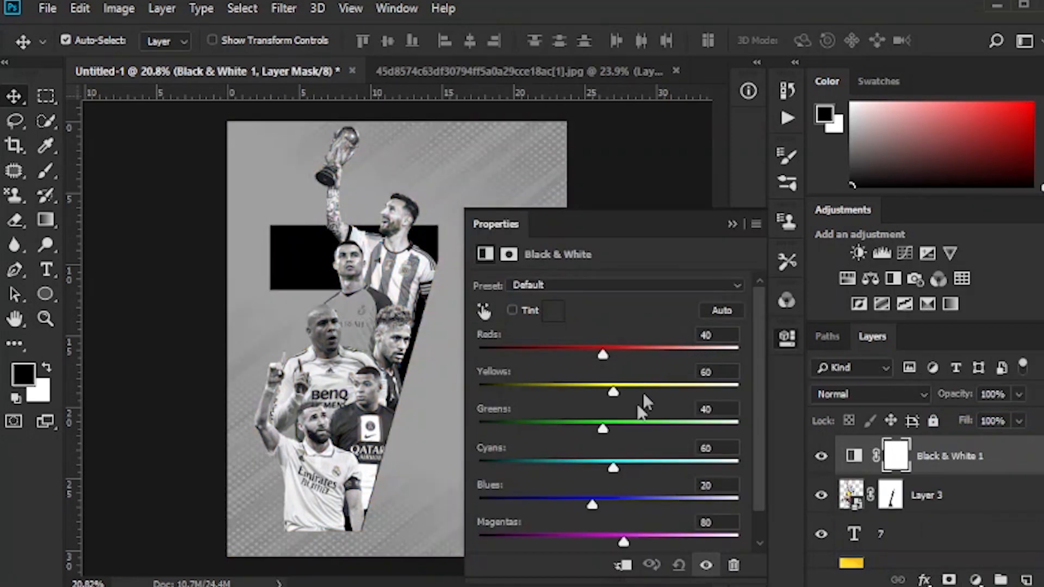
click(622, 565)
Set the Black & White adjustment to Reds 64, Yellows 89, Greens -70, Cyans 1 and Blues 38, and lower the Magentas.
drag(603, 354, 627, 393)
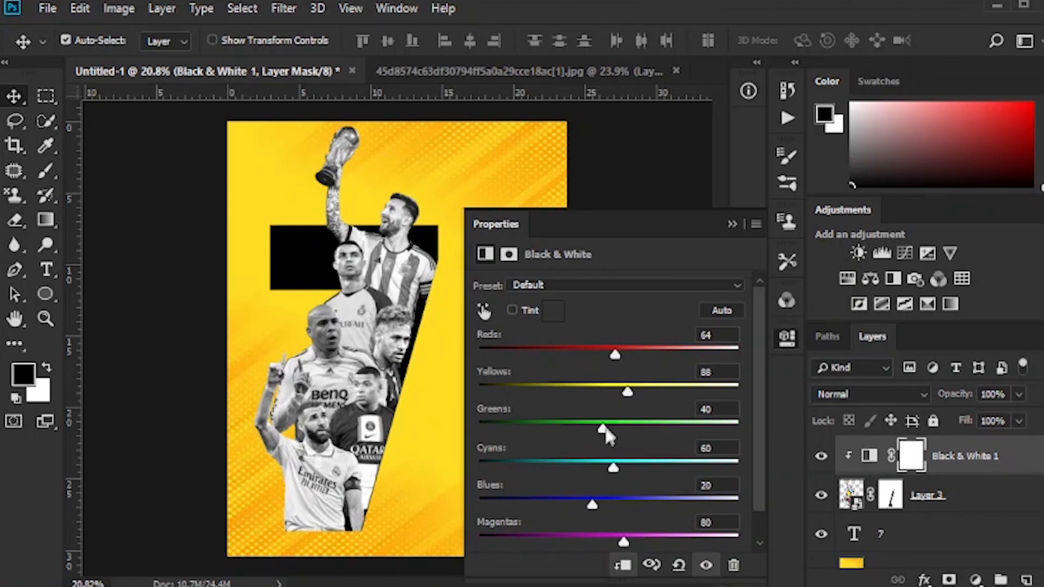
drag(624, 429, 545, 430)
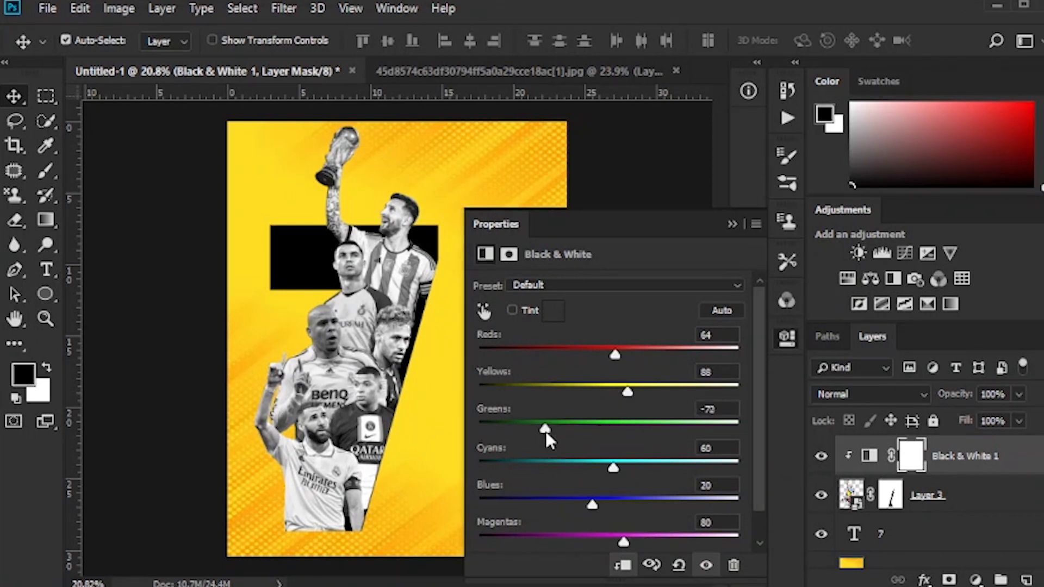
drag(613, 468, 582, 469)
mouse_move(593, 505)
mouse_down()
mouse_move(626, 505)
mouse_move(603, 503)
mouse_up()
mouse_move(627, 393)
mouse_down()
mouse_move(617, 396)
mouse_move(628, 399)
mouse_up()
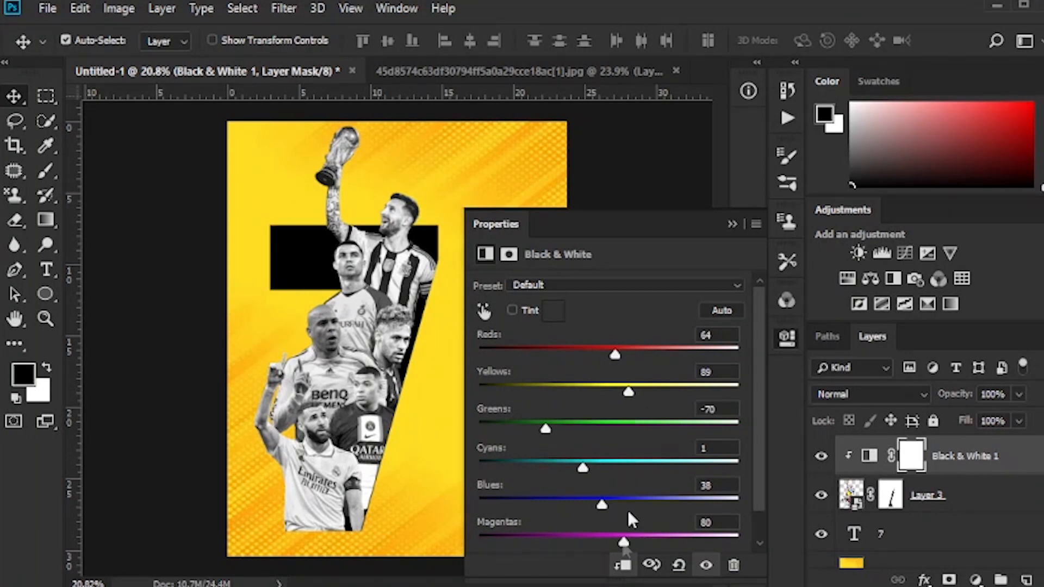
drag(624, 543, 595, 543)
click(732, 224)
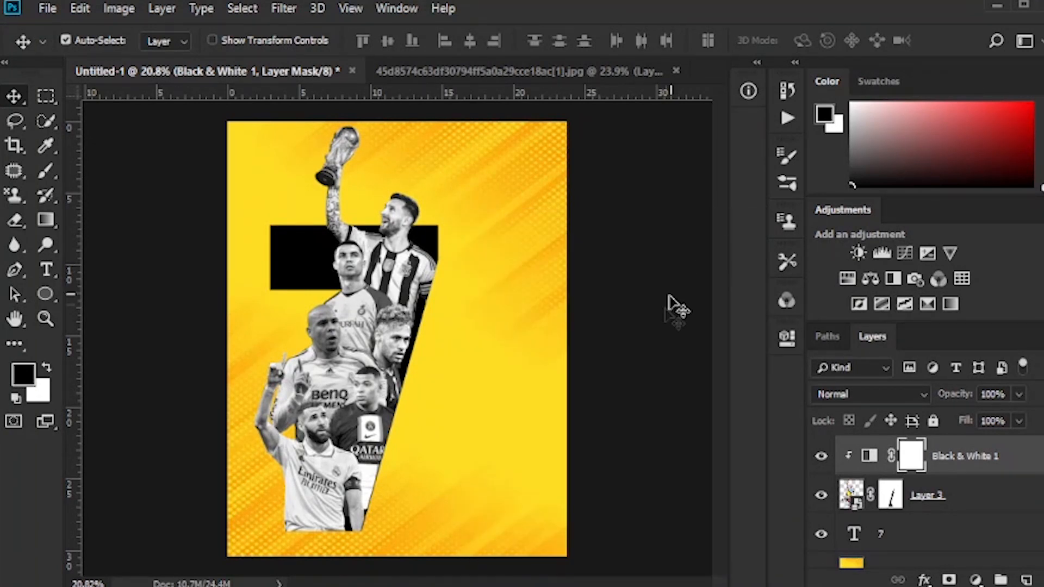
Add a new empty layer clipped directly above the combined players layer.
key(ctrl+e)
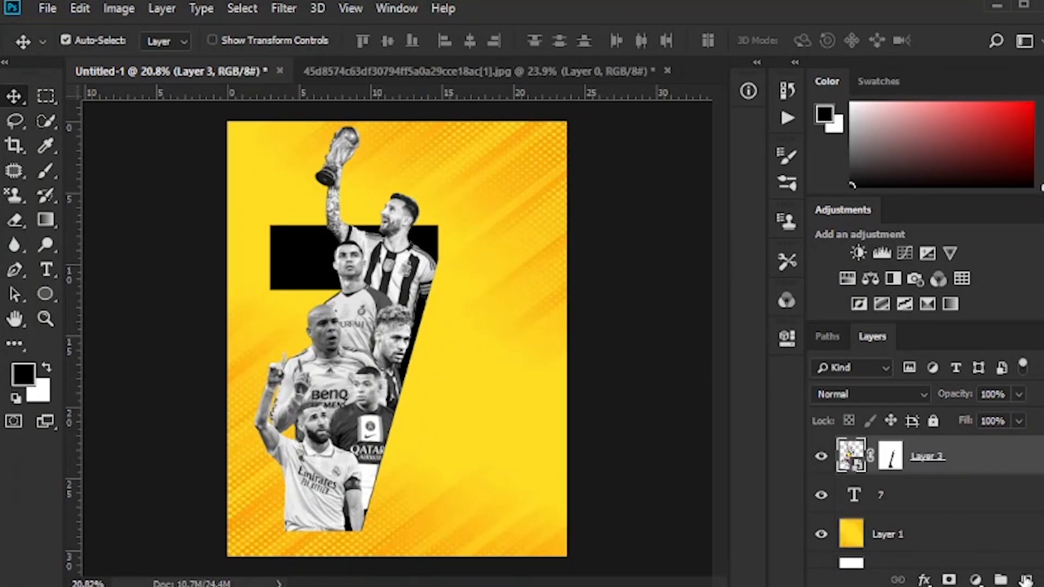
click(1026, 579)
Configure a soft black brush at 48% opacity and 55% flow, with minimal hardness and a size of 400 px.
click(46, 171)
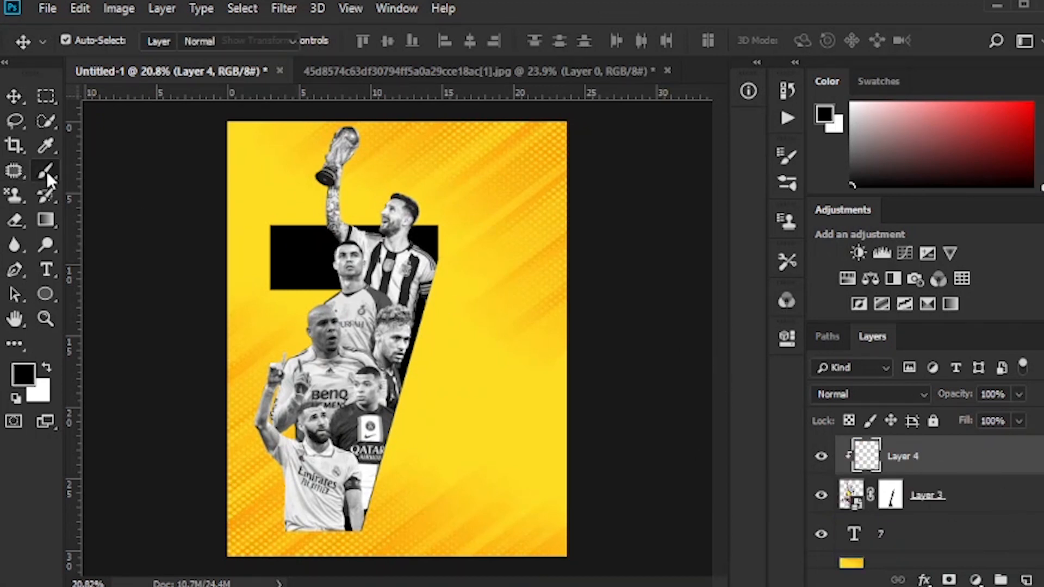
drag(343, 48, 296, 40)
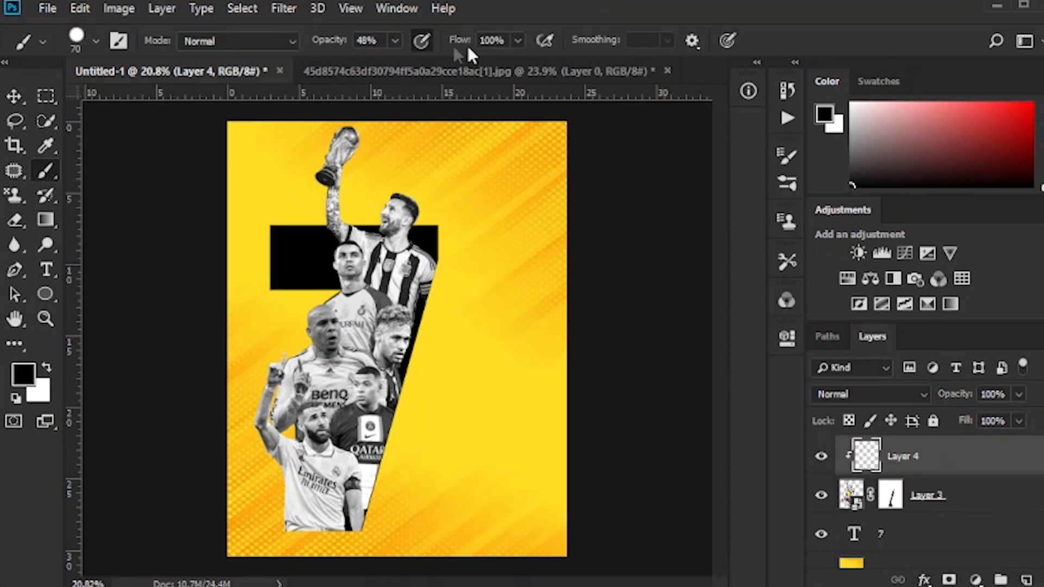
drag(462, 42, 426, 46)
click(77, 43)
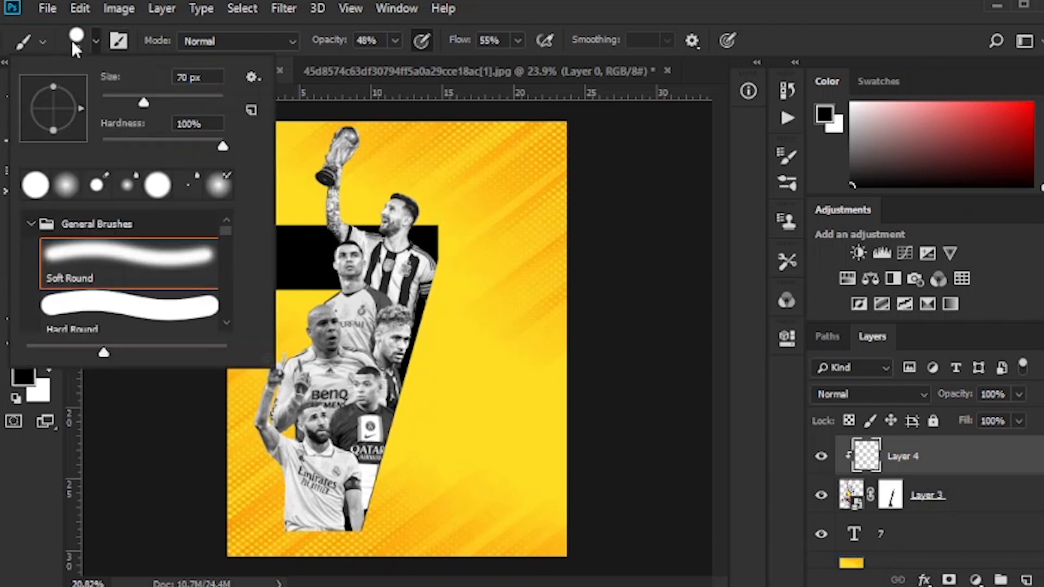
drag(205, 144, 81, 152)
click(427, 309)
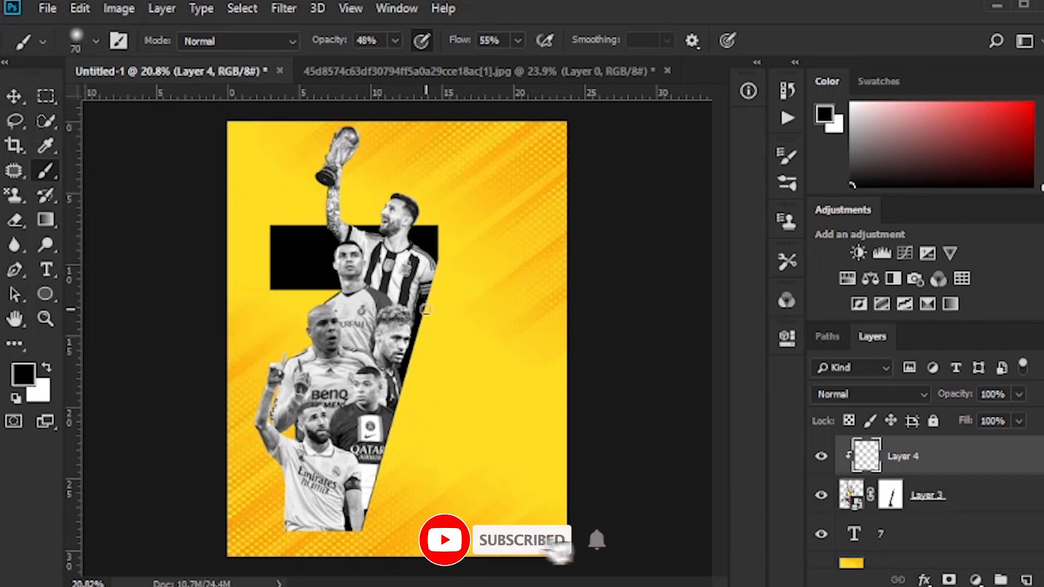
key(bracketright)
key(bracketright)
key(bracketright)
key(bracketright)
key(bracketright)
key(bracketright)
key(bracketright)
key(bracketright)
key(bracketright)
key(bracketright)
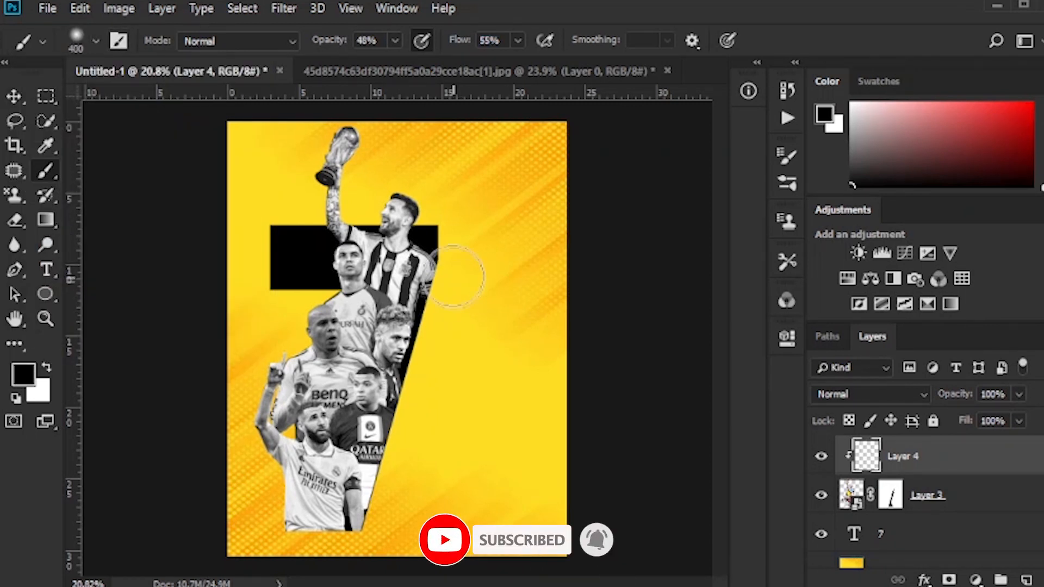
Paint soft black shading over the players along the diagonal edge of the 7 on the clipped layer.
mouse_move(448, 285)
mouse_down()
mouse_move(435, 379)
mouse_move(421, 389)
mouse_move(368, 522)
mouse_move(353, 538)
mouse_move(296, 535)
mouse_move(395, 439)
mouse_up()
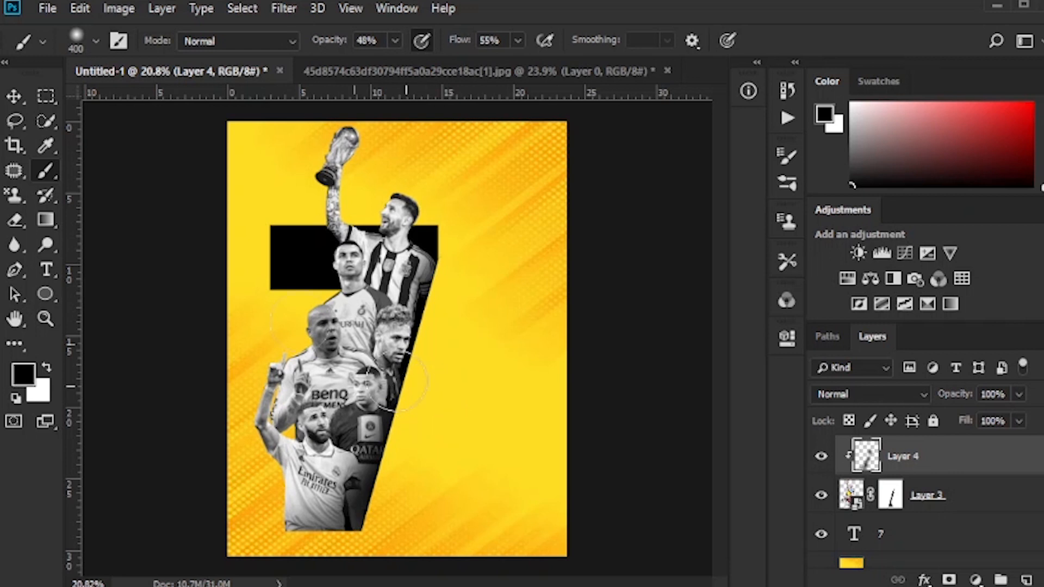
click(15, 96)
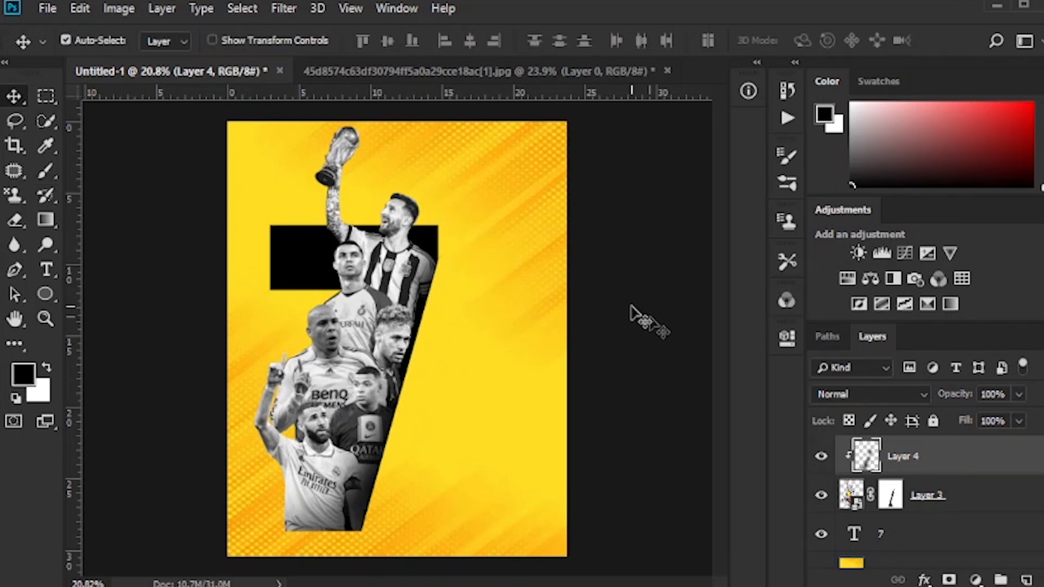
Add the black text FOOTBALL in Built Titling Bold at 72 pt in the empty area beside the trophy.
click(47, 271)
click(415, 165)
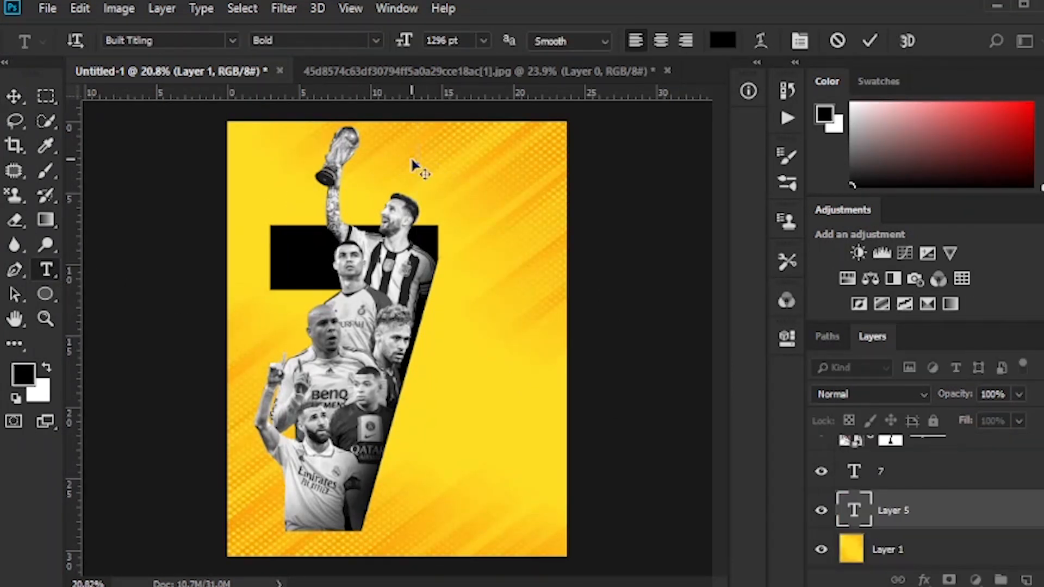
click(483, 40)
click(473, 281)
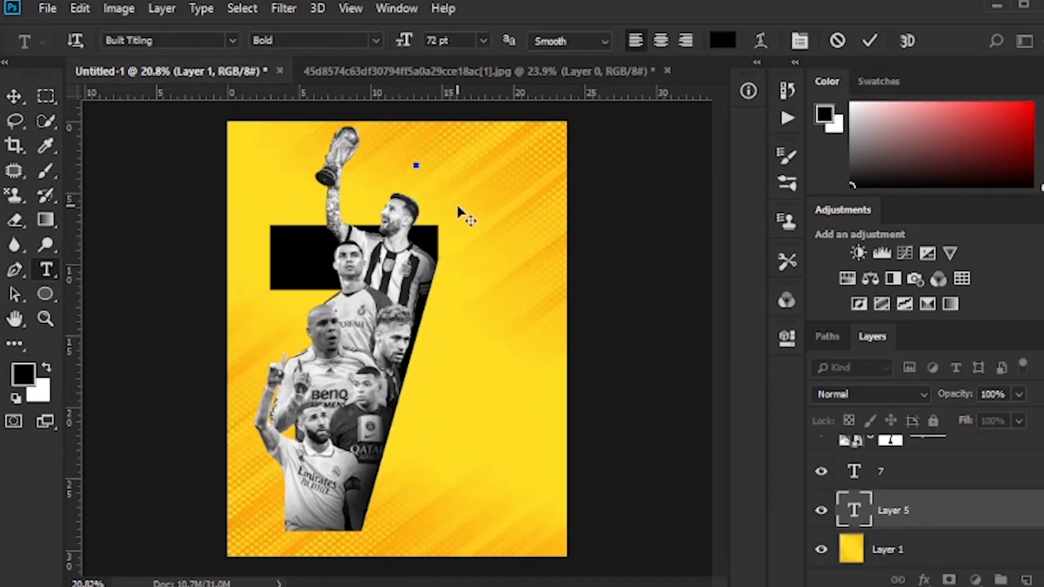
scroll(465, 179, up, 3)
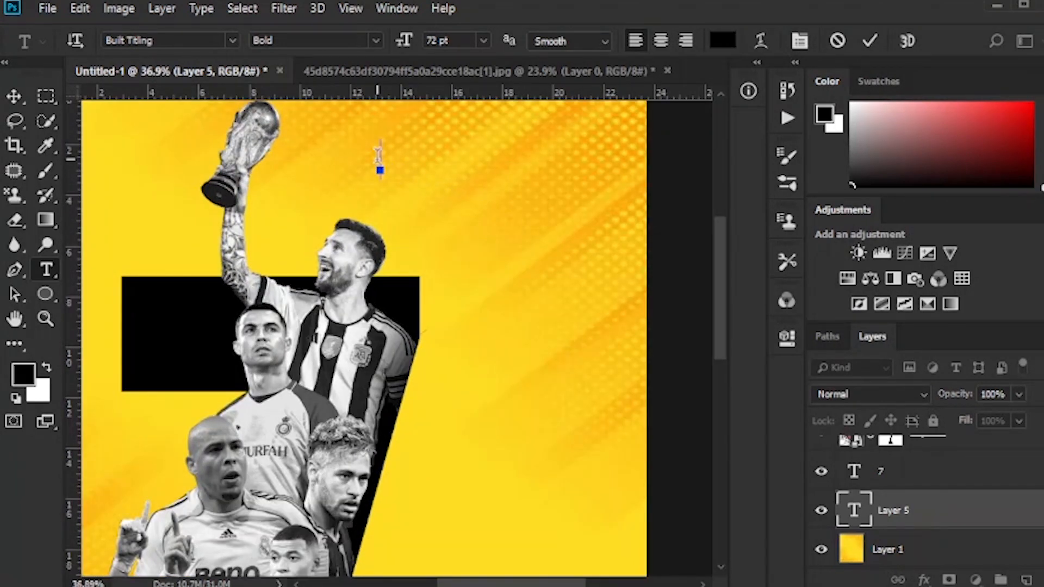
text(FOOTBALL)
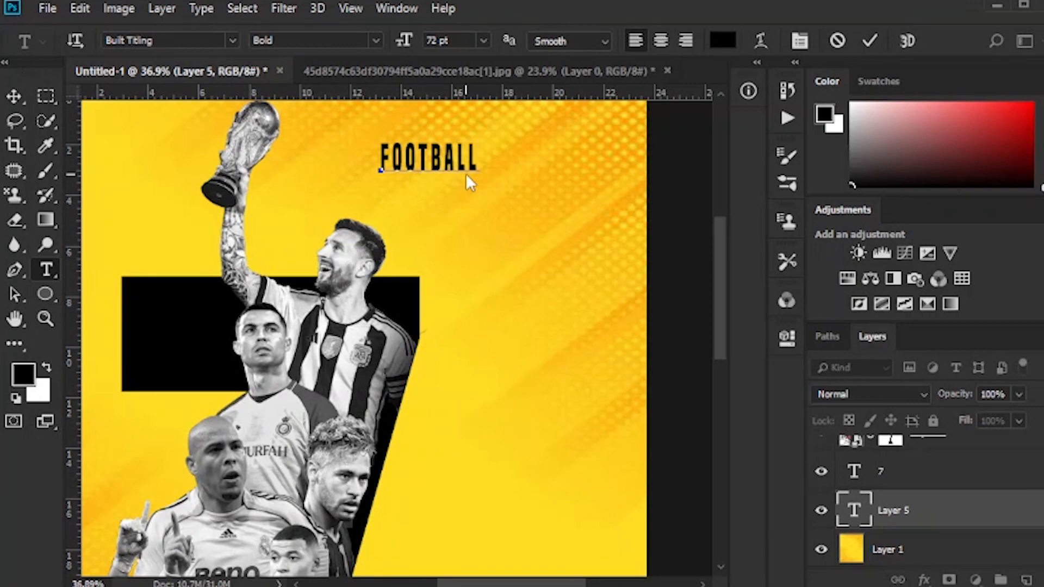
click(869, 42)
scroll(461, 243, down, 2)
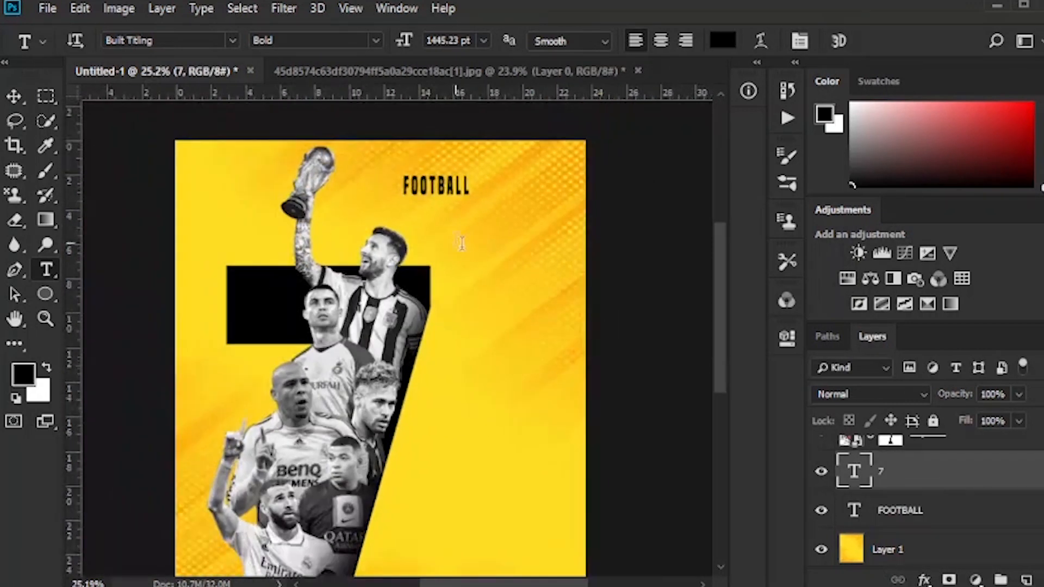
Add a separate 72 pt text layer reading CLUB beside FOOTBALL, directly above the background layer.
click(936, 551)
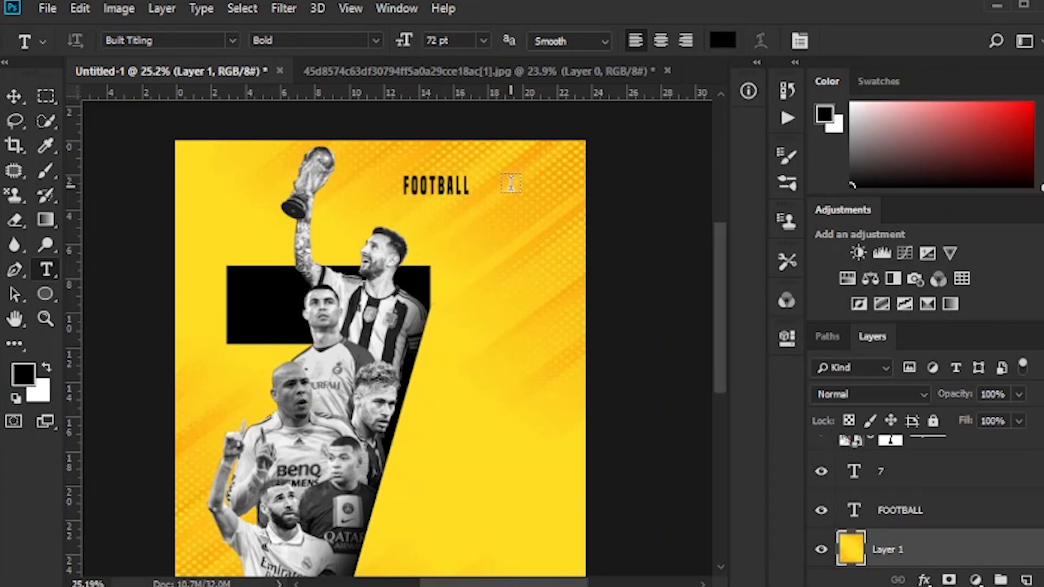
click(511, 183)
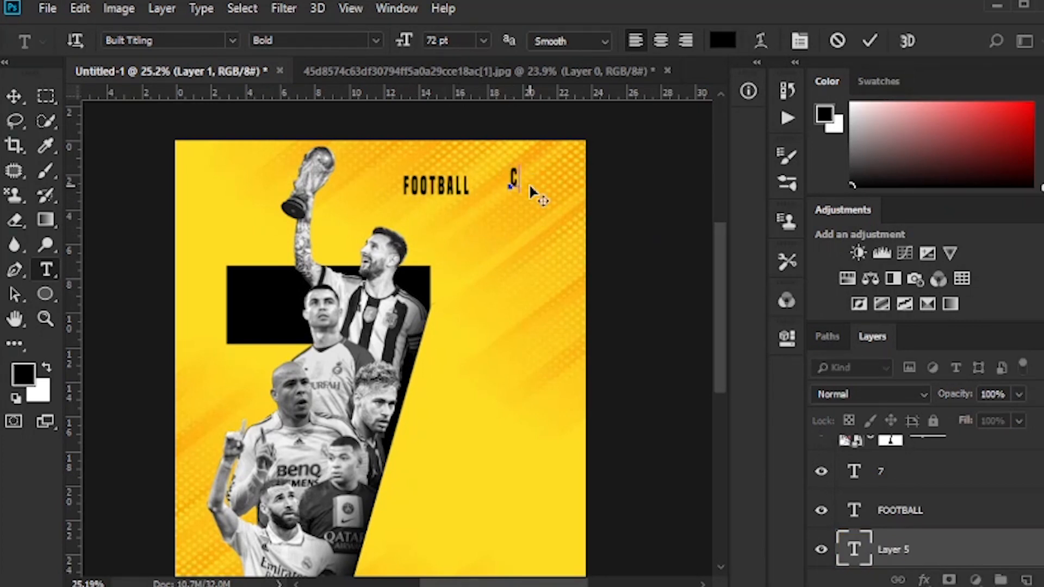
text(CLUB)
click(870, 42)
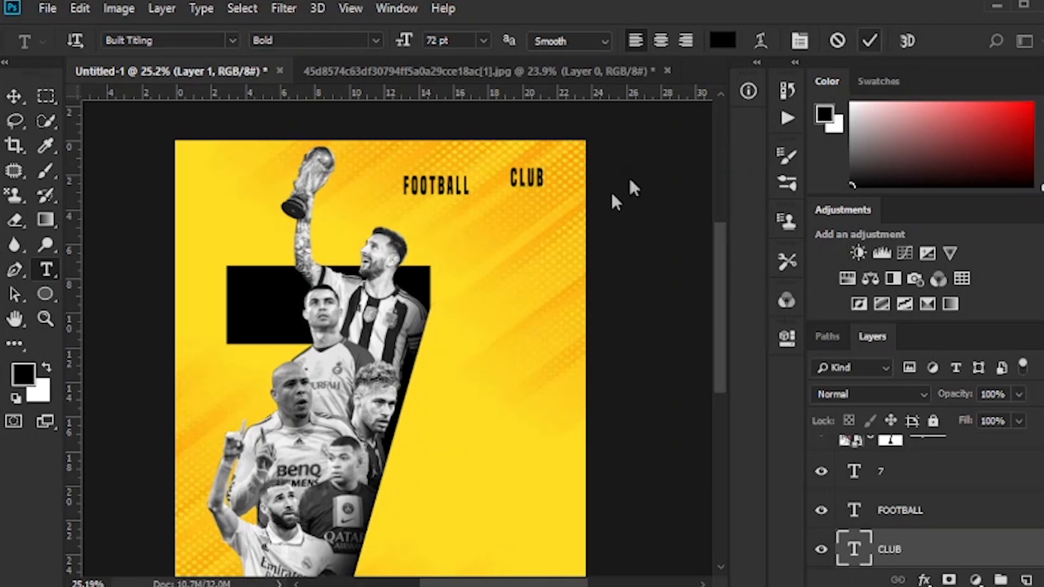
scroll(448, 226, down, 1)
scroll(448, 226, down, 1)
Move FOOTBALL to the empty lower area beside the 7's stem and enlarge it.
key(v)
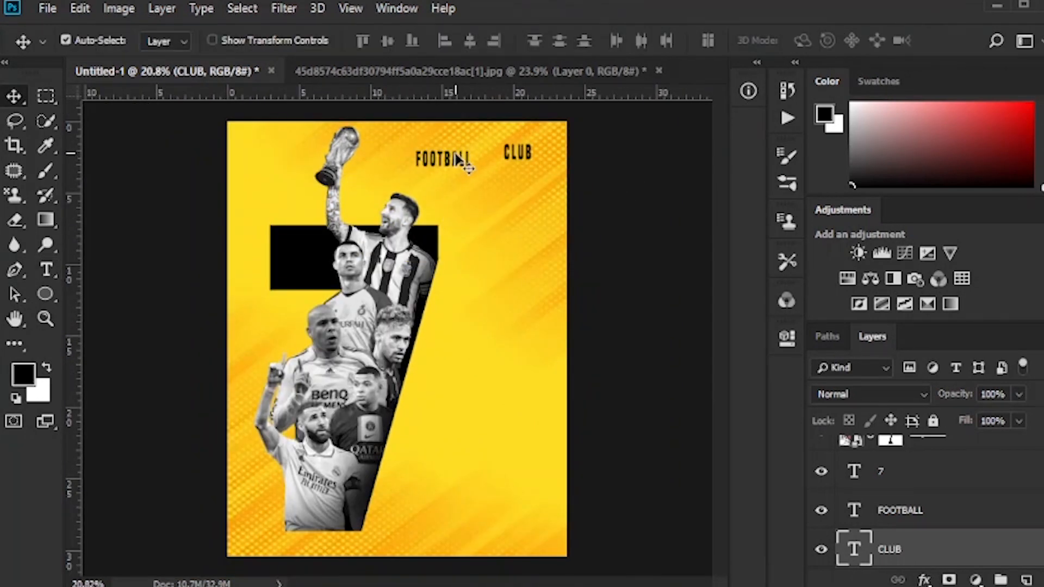
drag(462, 161, 494, 456)
key(ctrl+t)
drag(518, 407, 488, 405)
click(856, 41)
Move CLUB below FOOTBALL and enlarge it so its base lines up with the foot of the 7.
drag(518, 153, 463, 477)
key(ctrl+t)
drag(439, 512, 437, 531)
drag(480, 488, 546, 488)
mouse_move(521, 494)
mouse_down()
mouse_move(511, 493)
mouse_move(510, 507)
mouse_up()
click(856, 41)
Resize FOOTBALL slightly narrower than CLUB and position it above CLUB beside the 7's diagonal edge.
drag(479, 392, 477, 415)
key(ctrl+t)
drag(512, 436, 533, 437)
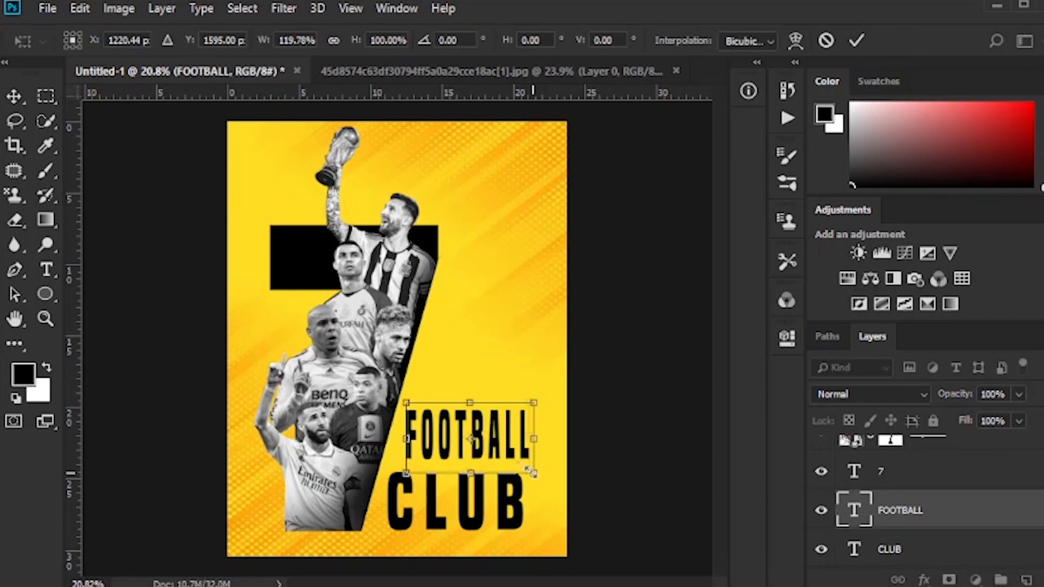
click(856, 41)
drag(533, 472, 466, 402)
key(shift+Down)
key(shift+Down)
key(shift+Down)
key(shift+Down)
Stretch CLUB upward so that its letters reach just below FOOTBALL.
click(470, 490)
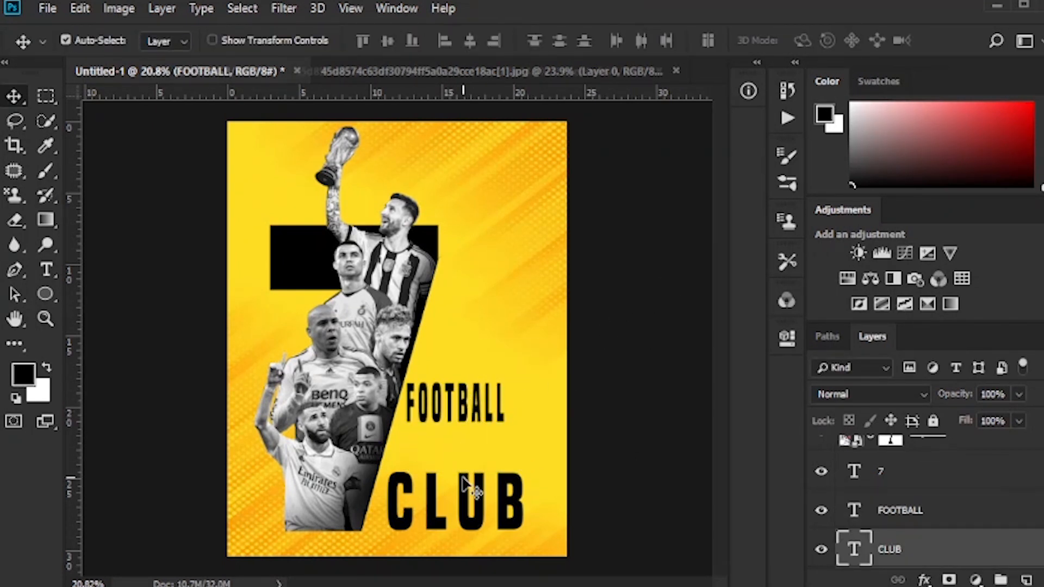
key(ctrl+t)
drag(460, 465, 460, 423)
click(856, 41)
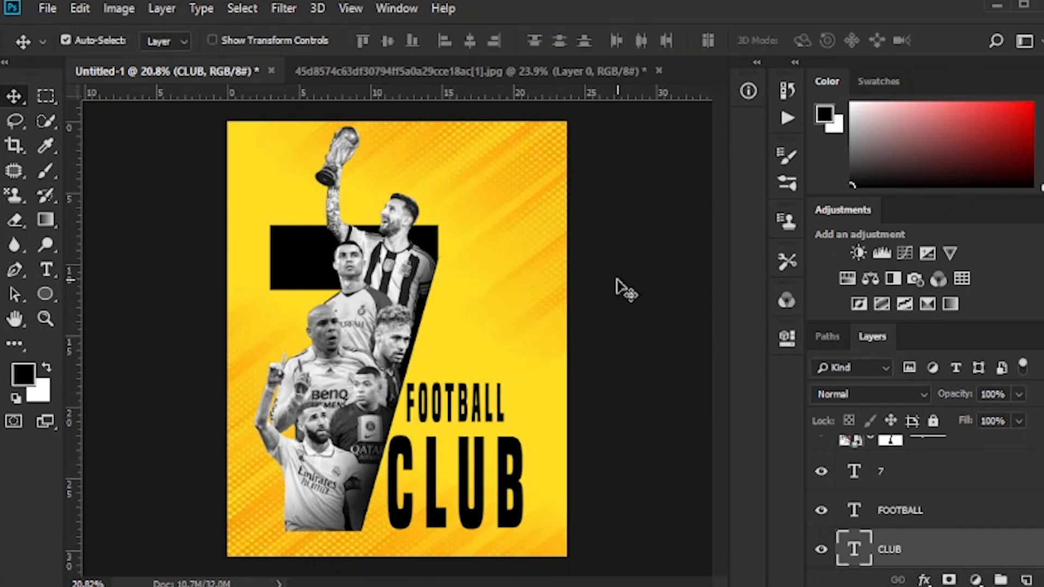
Add a Brightness/Contrast adjustment clipped to the combined players layer, with Brightness -34 and Contrast 100.
scroll(984, 495, up, 3)
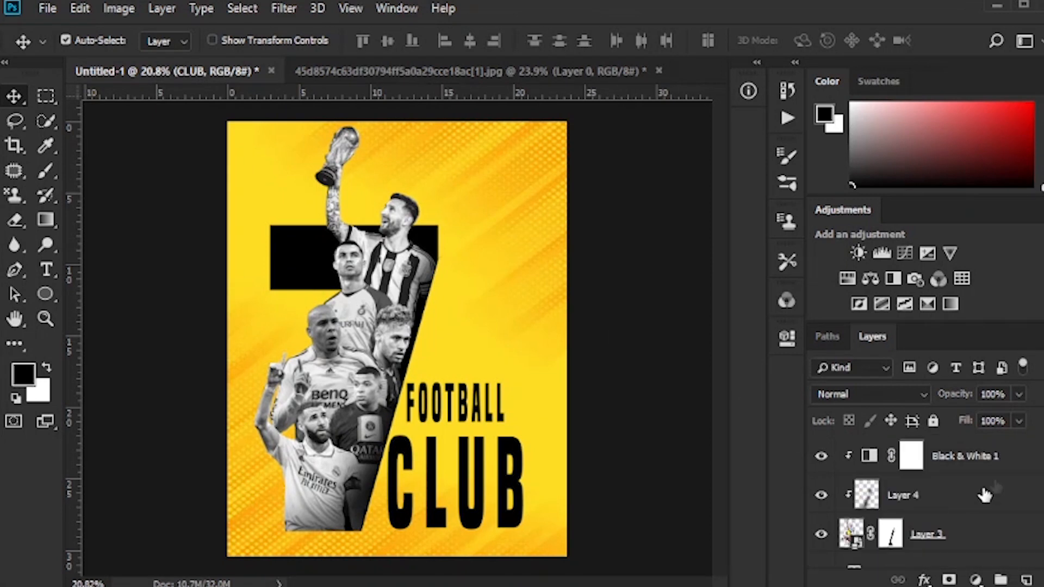
click(1014, 465)
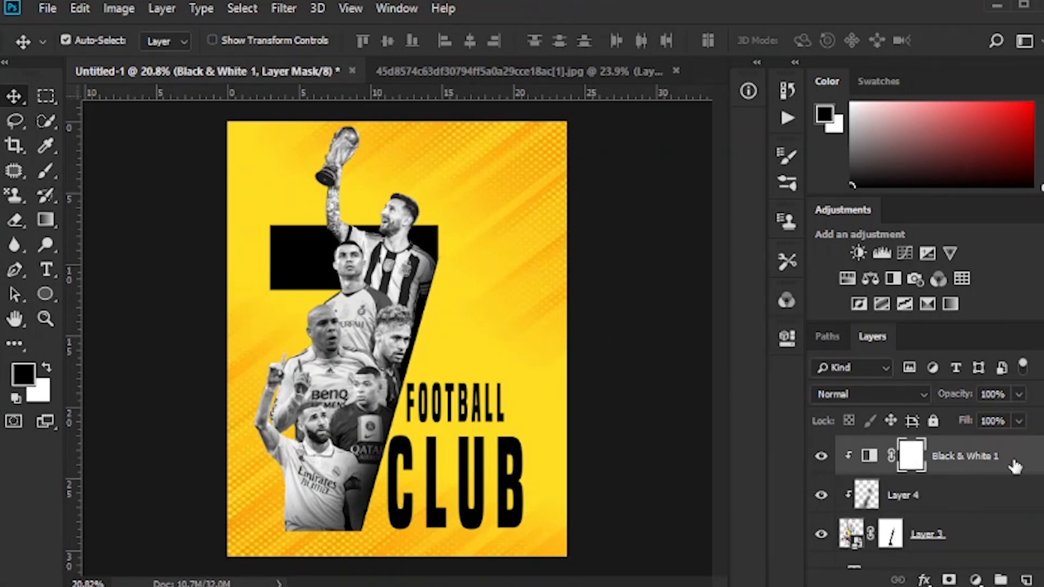
click(983, 541)
click(976, 579)
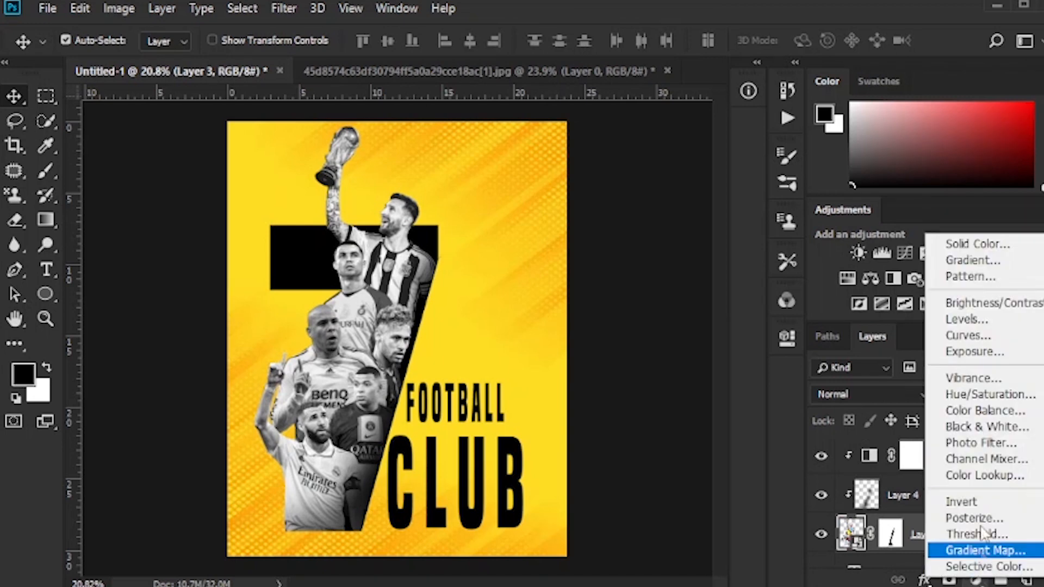
click(1016, 303)
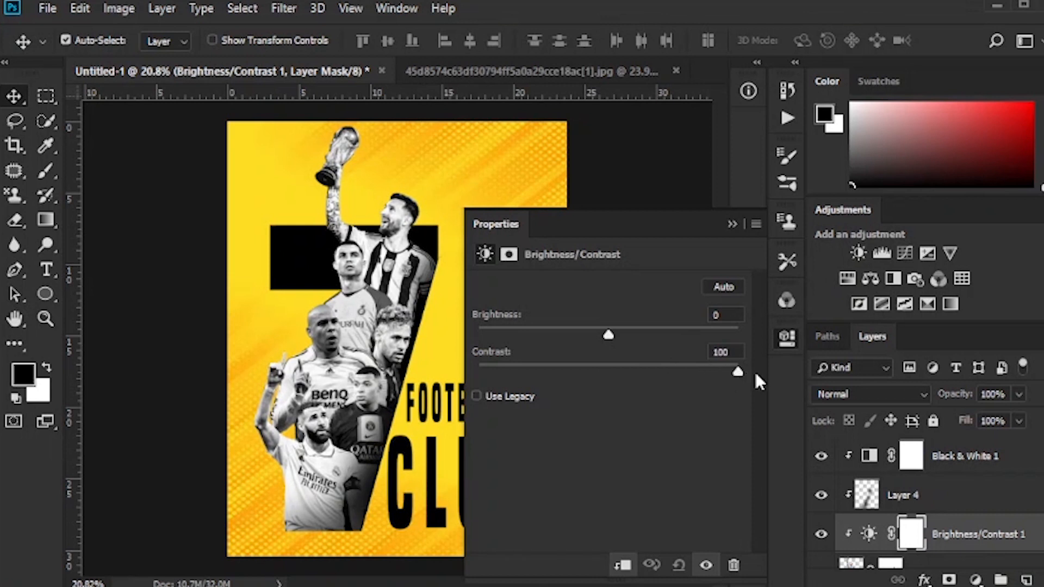
drag(608, 336, 579, 337)
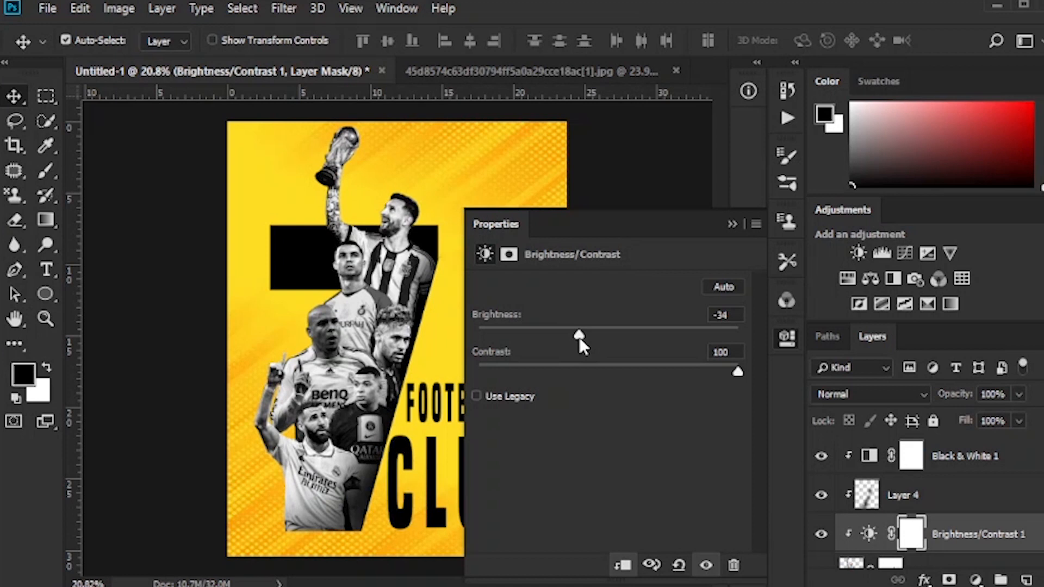
click(731, 225)
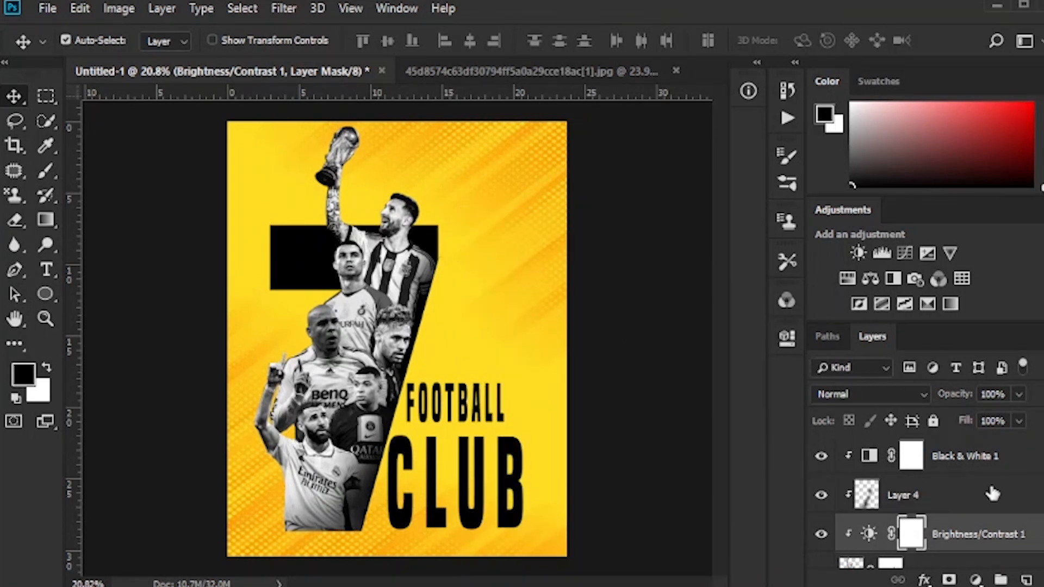
Add an Exposure adjustment clipped directly above the combined players layer and set its Exposure to +1.10.
click(1011, 471)
scroll(987, 506, down, 1)
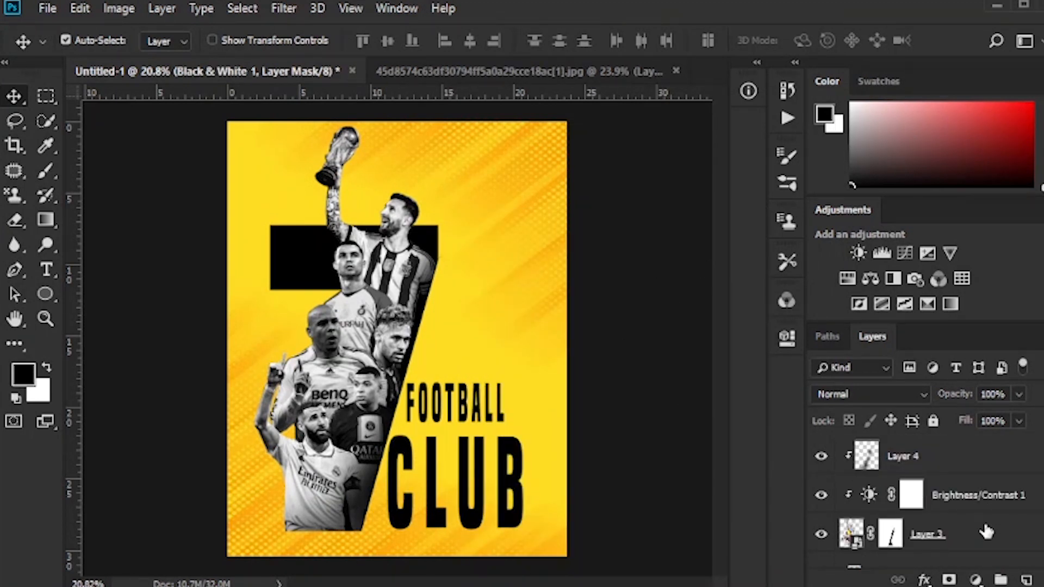
click(986, 537)
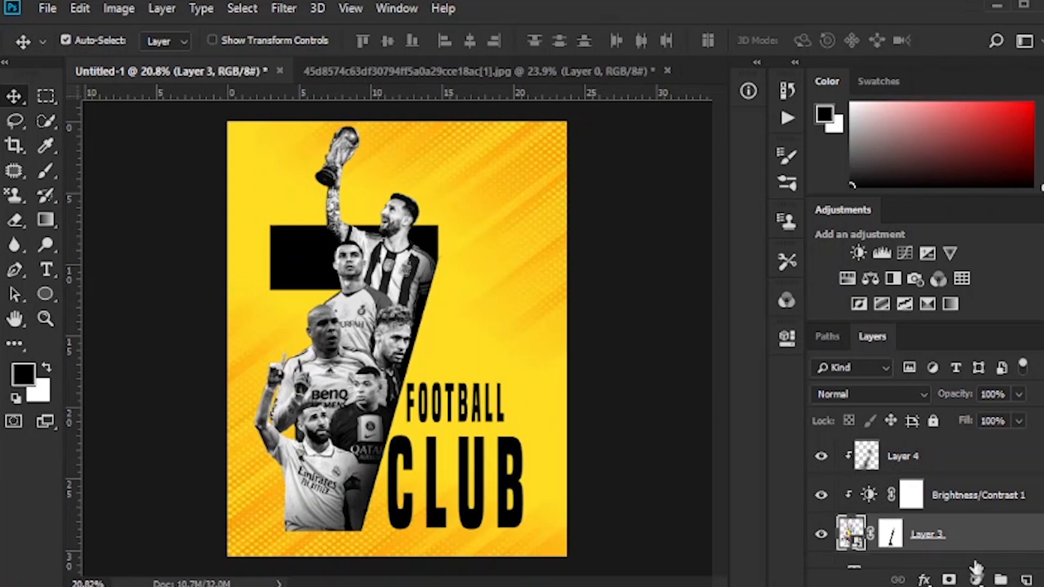
click(976, 580)
click(997, 350)
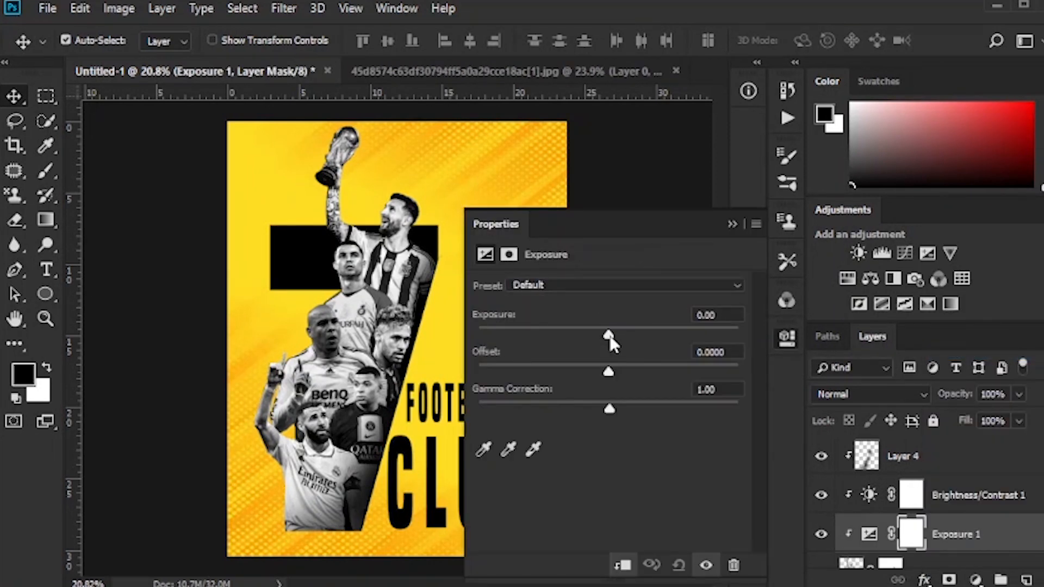
drag(609, 336, 629, 337)
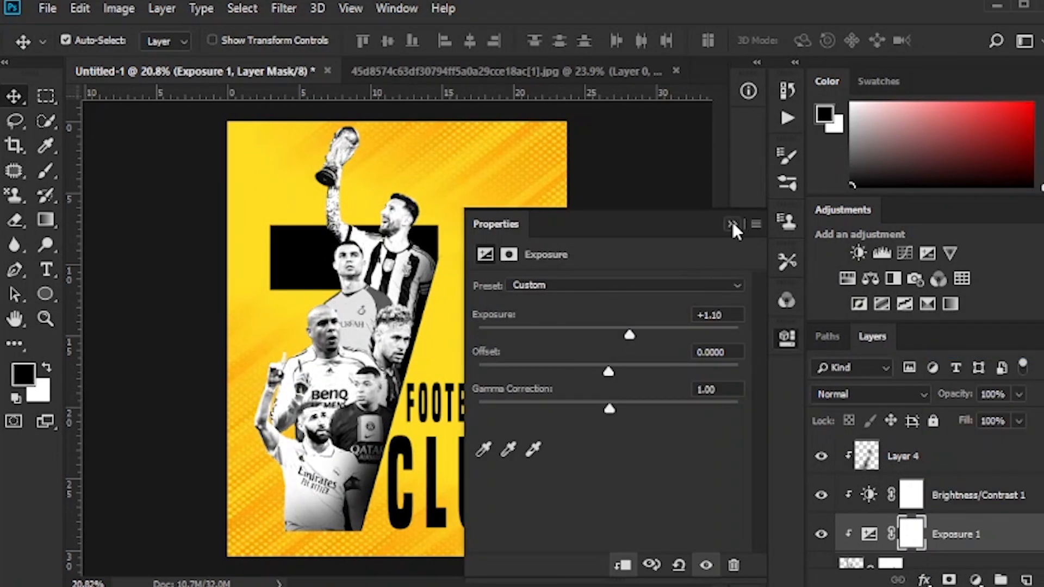
click(732, 224)
Invert the Exposure mask and paint white with a 175 px brush to brighten the bald player's face.
key(ctrl+i)
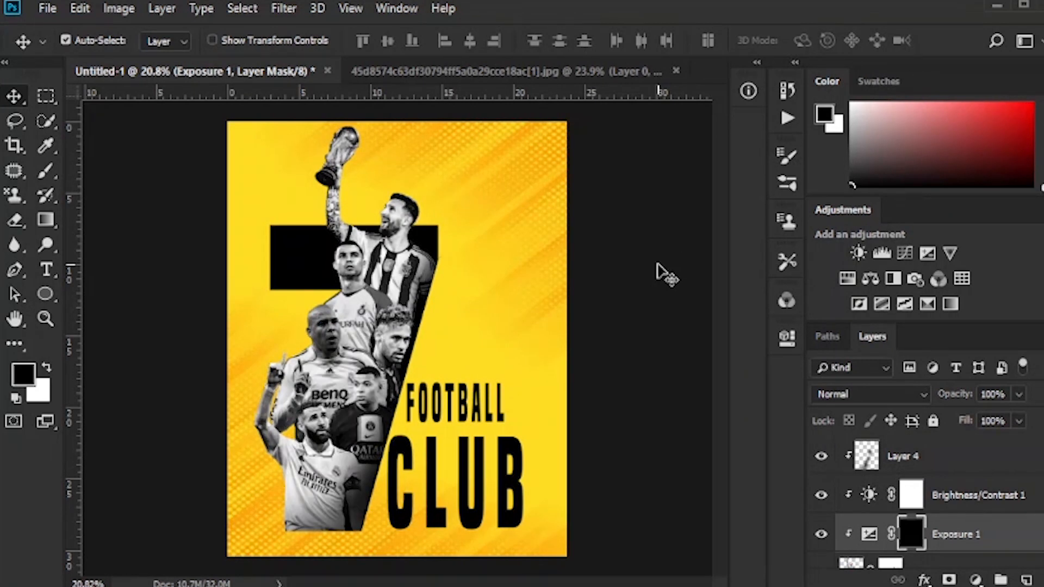
click(47, 175)
key(x)
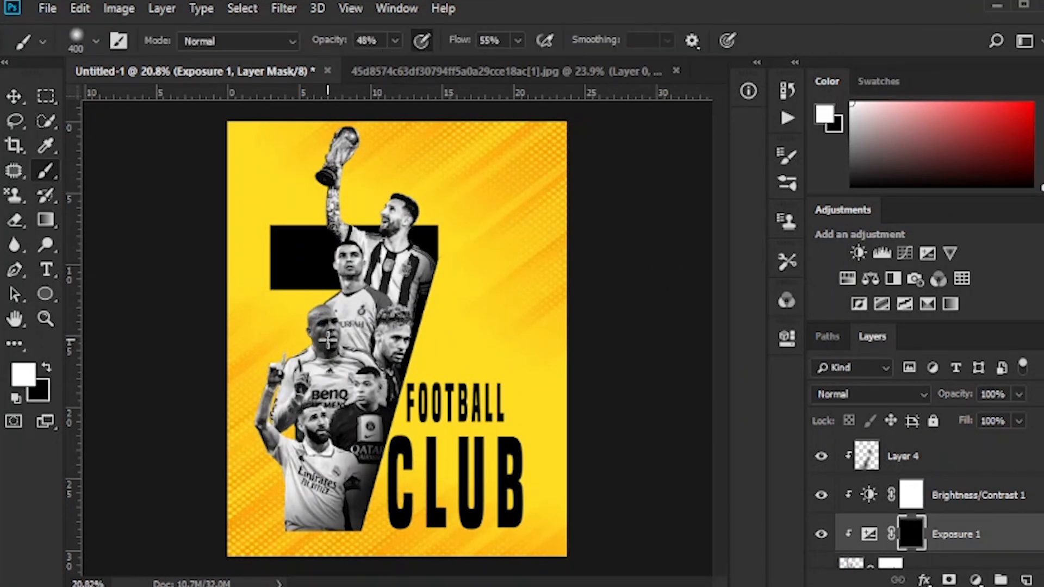
key(bracketleft)
key(bracketleft)
key(bracketleft)
key(bracketleft)
mouse_move(319, 336)
mouse_down()
mouse_move(323, 325)
mouse_move(328, 335)
mouse_move(319, 319)
mouse_move(329, 353)
mouse_up()
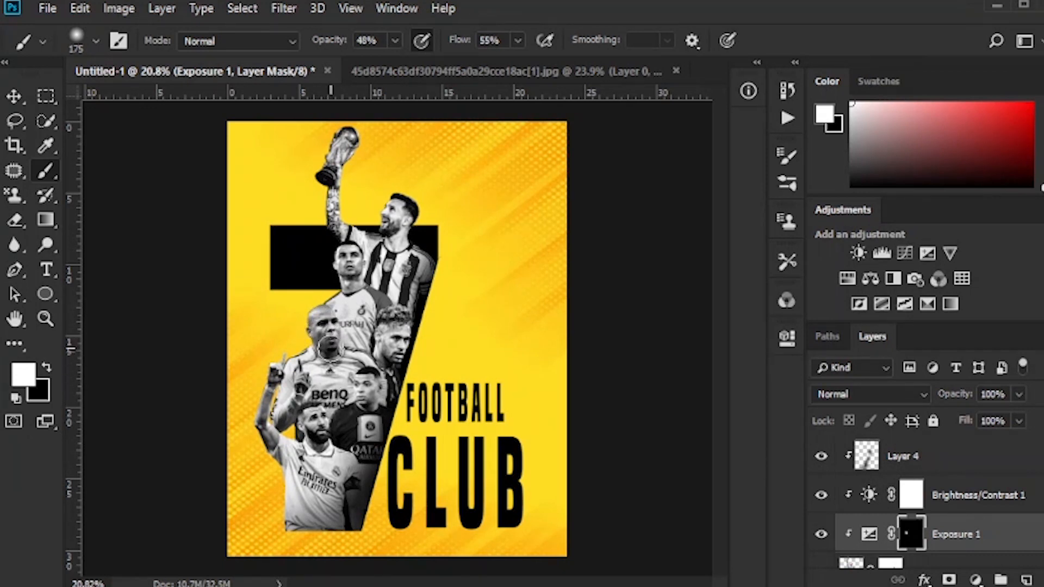
key(v)
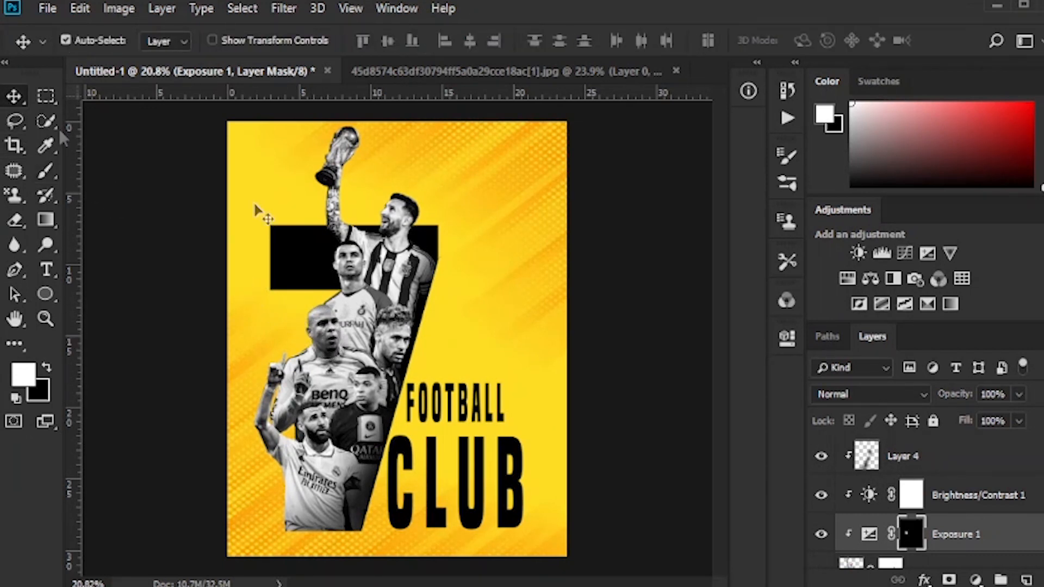
Deselect all layers.
click(911, 495)
scroll(957, 521, up, 1)
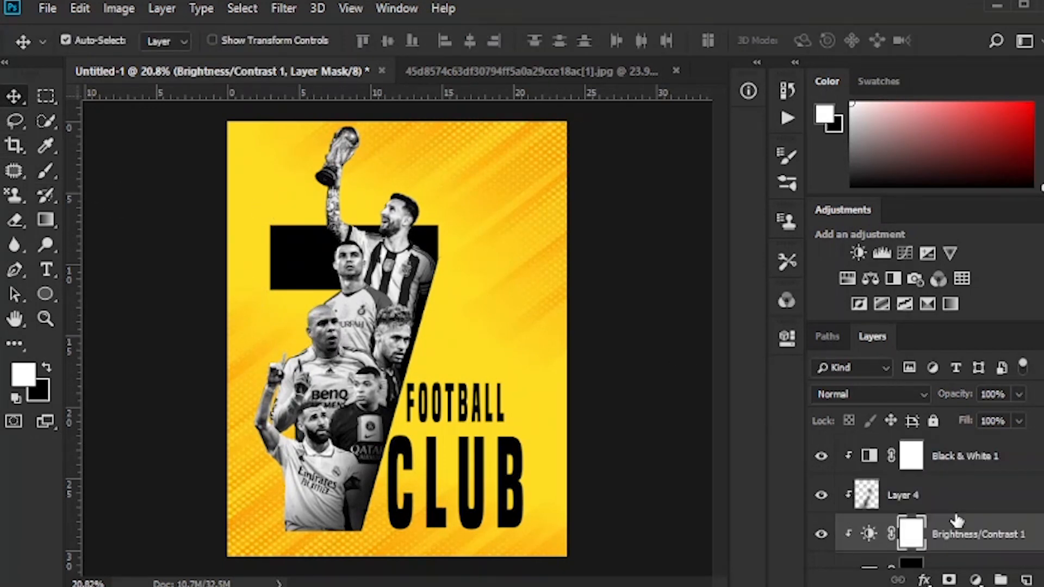
click(666, 367)
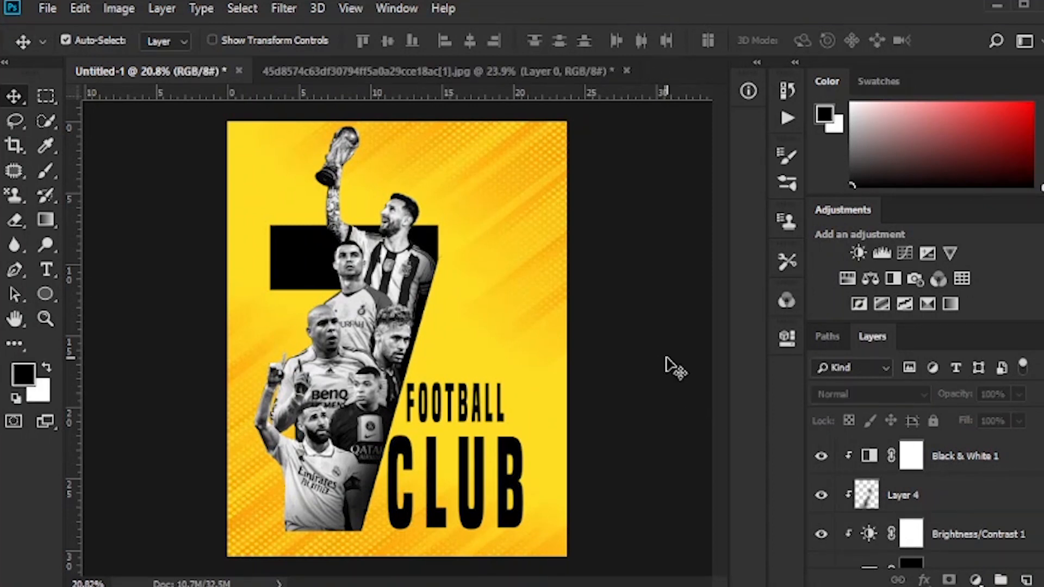